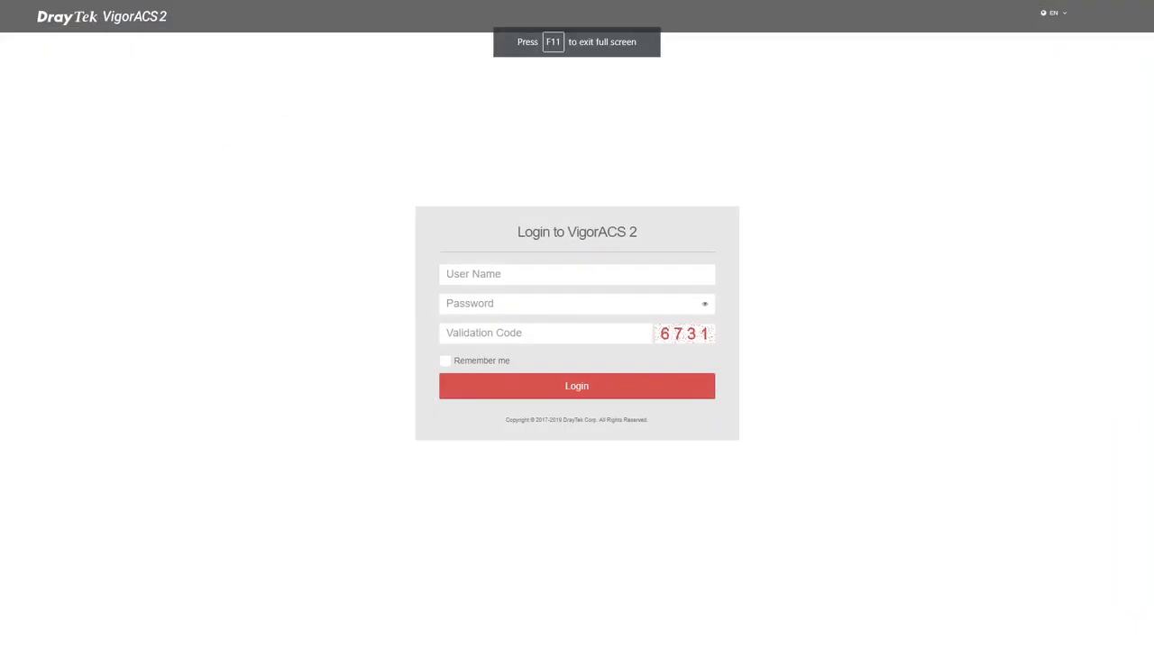
Log in to VigorACS 2 with the saved user name, the account password and the displayed validation code
left_click(461, 280)
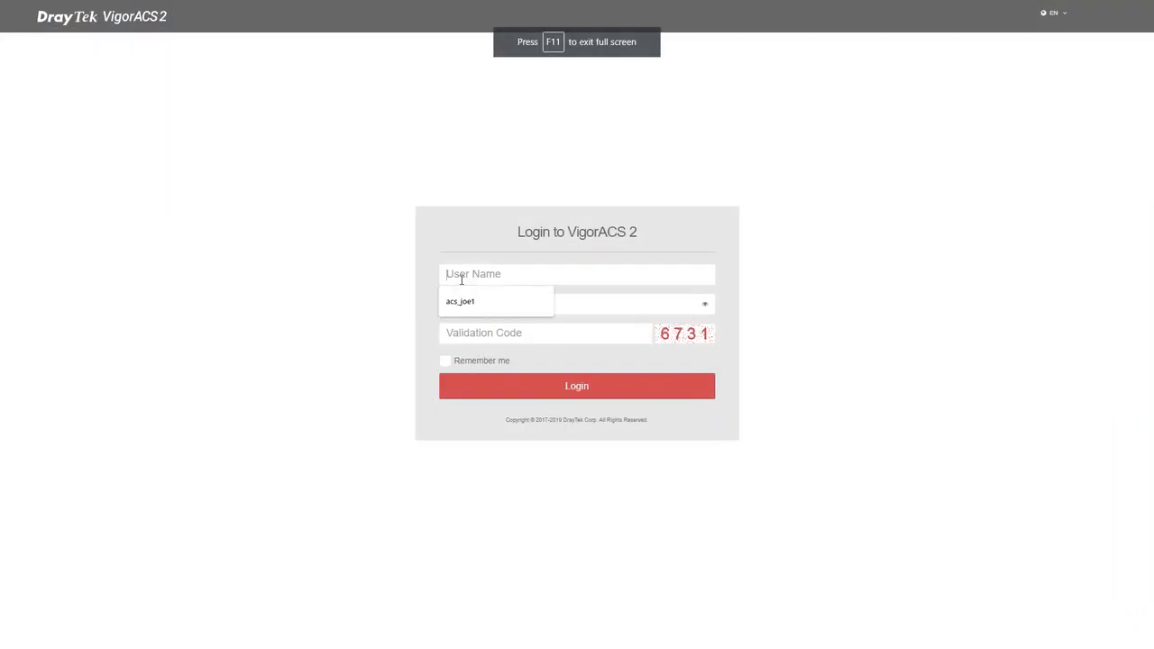
type("ac")
key("Down")
key("Tab")
type("*******")
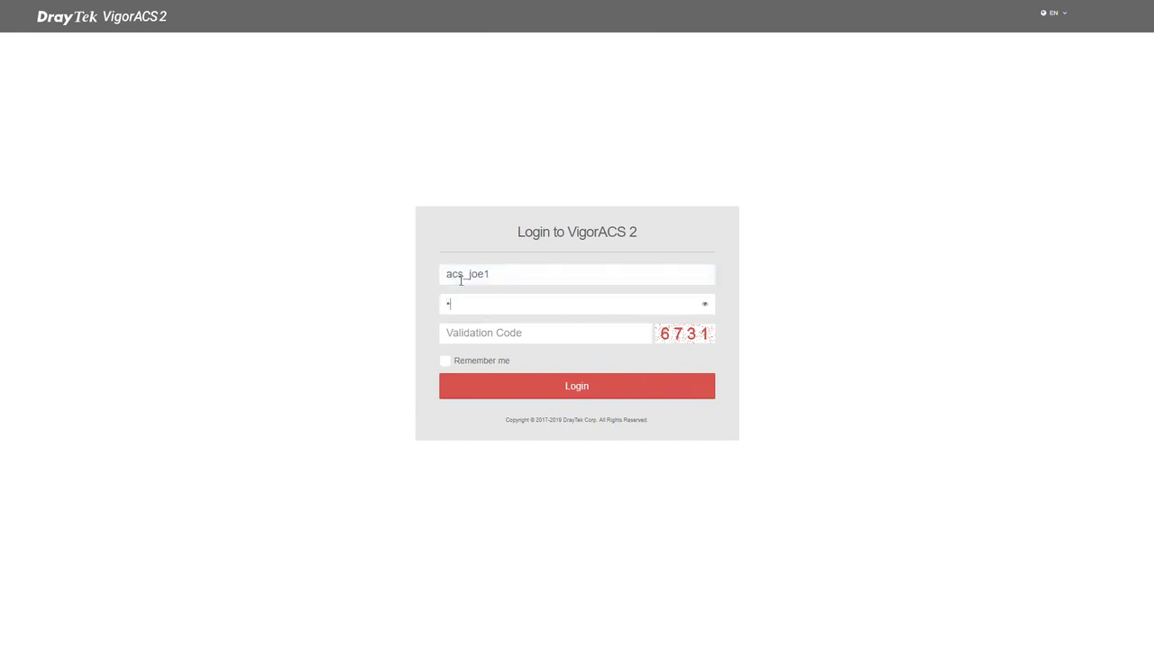
type("*****")
key("Tab")
type("6731")
key("Return")
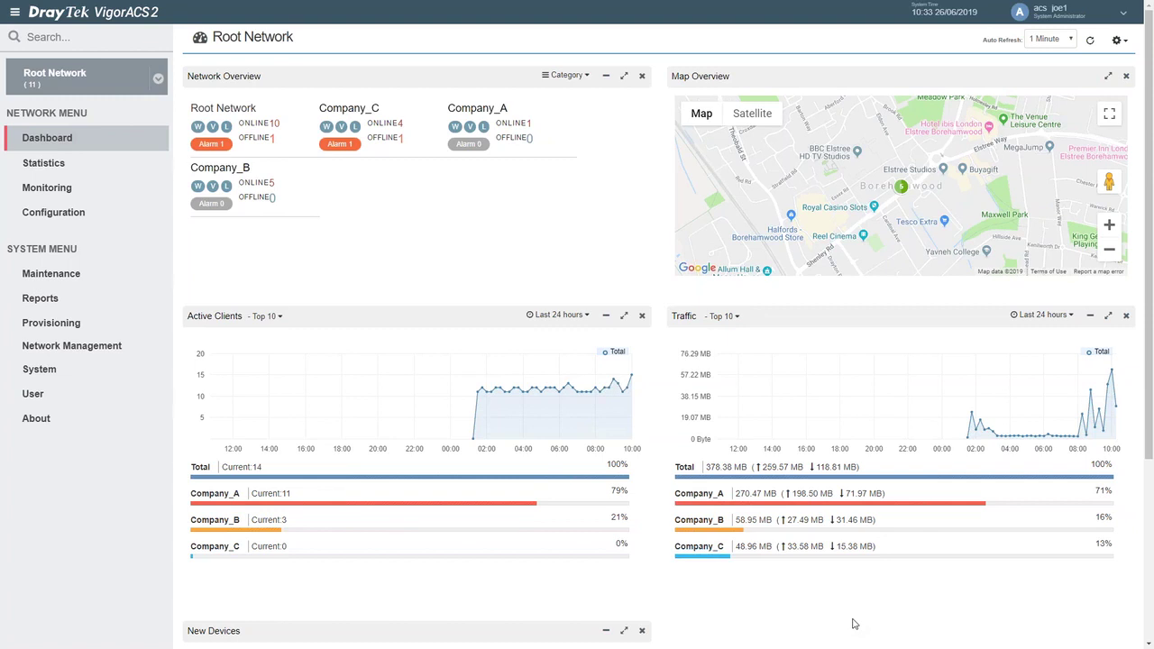
Open the dashboard of the 40_2862Lac router in the Company_B network
left_click(158, 81)
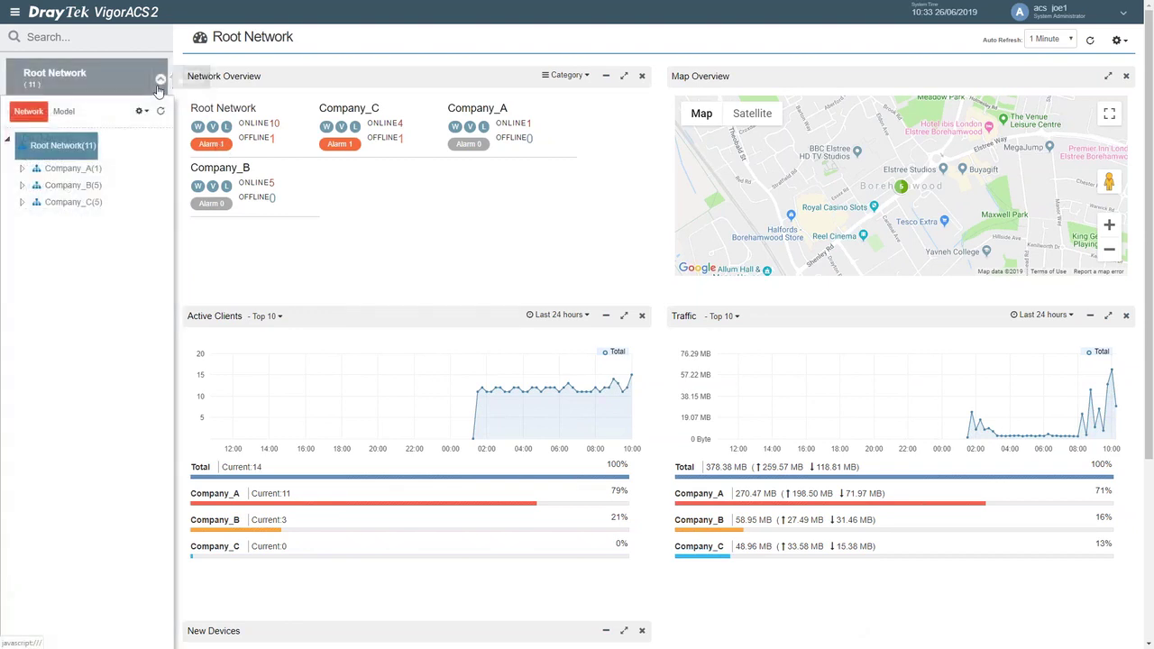
left_click(22, 186)
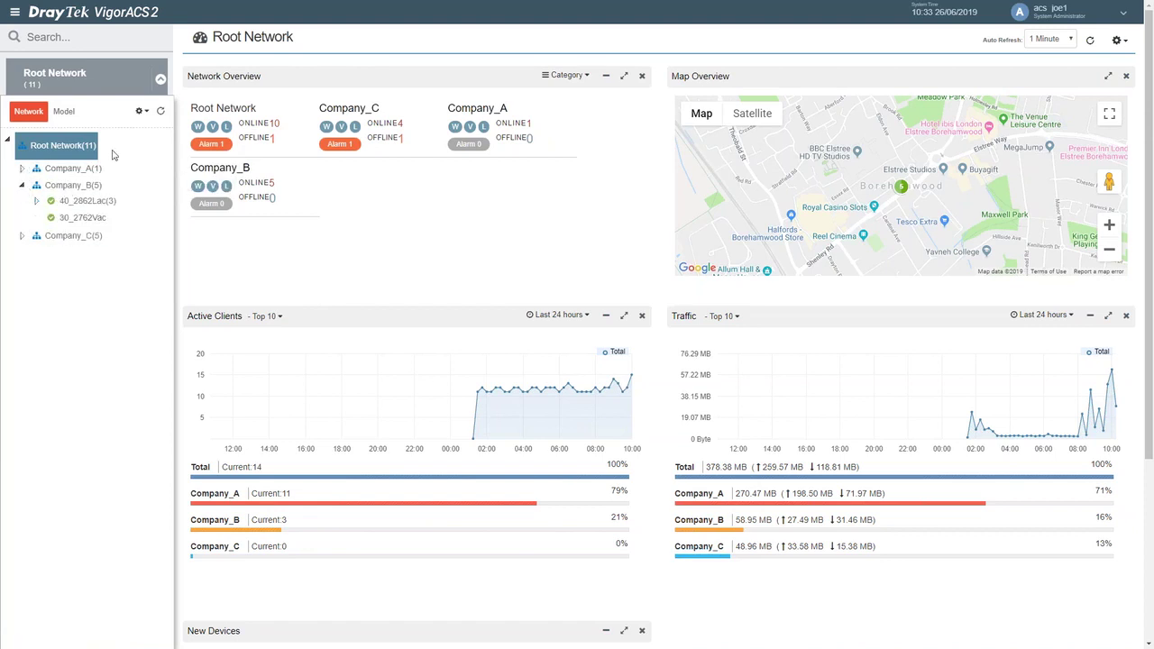
left_click(88, 201)
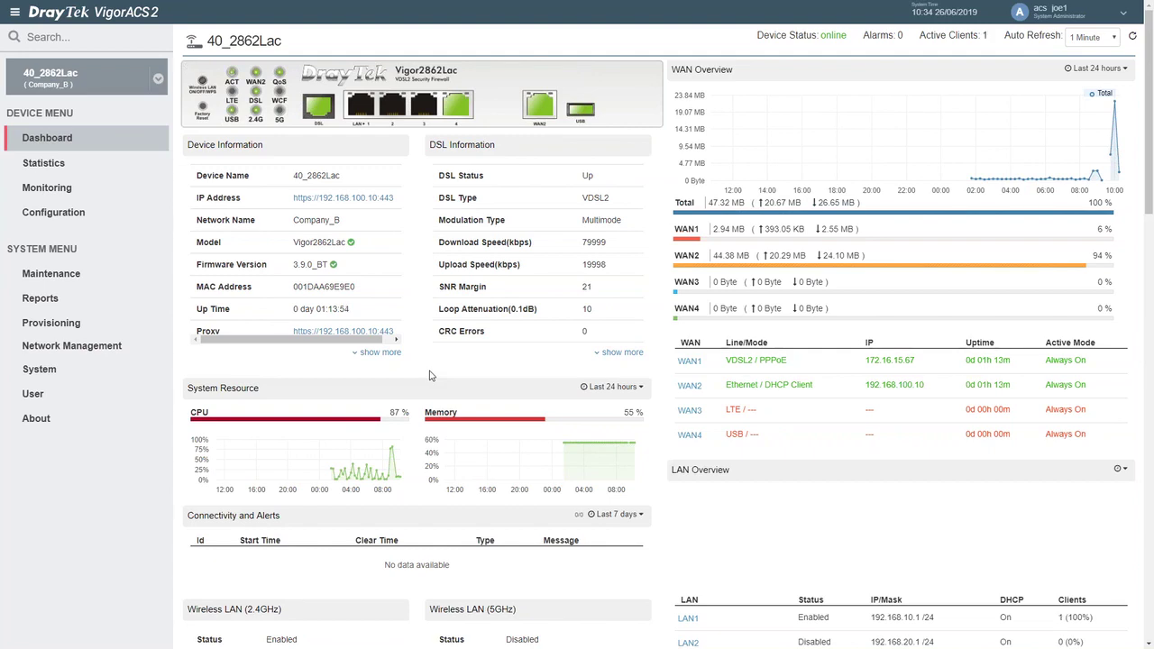
Examine the router dashboard's system resources, wireless, LTE, LAN, port status and network sections
scroll(432, 377, "down", 2)
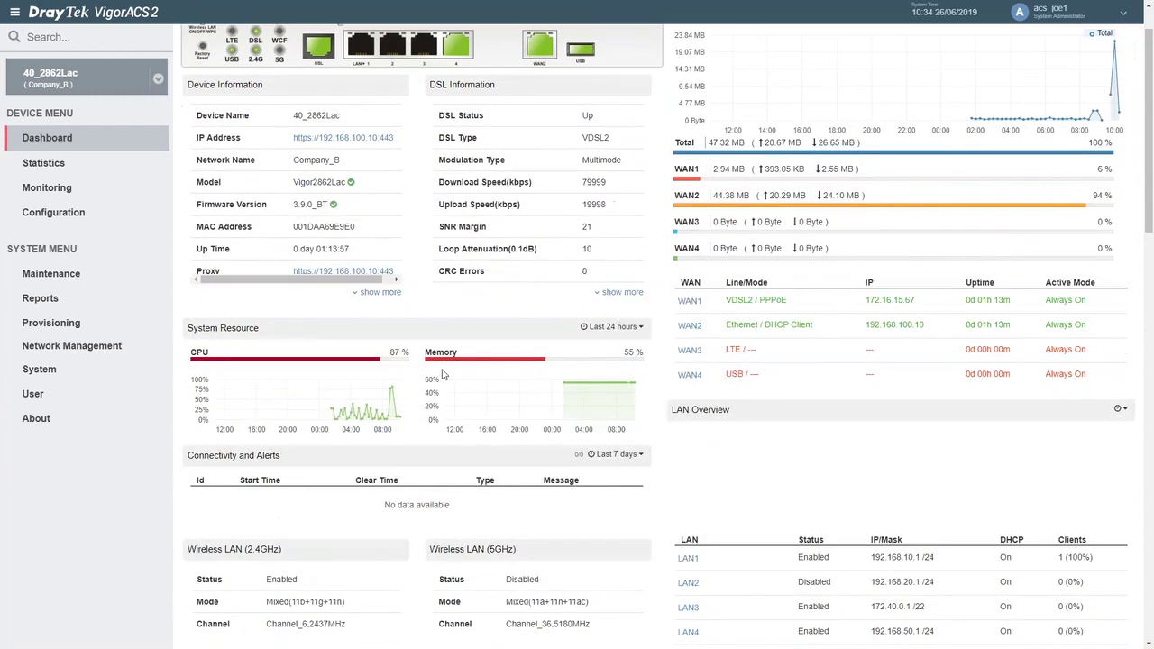
scroll(445, 384, "down", 3)
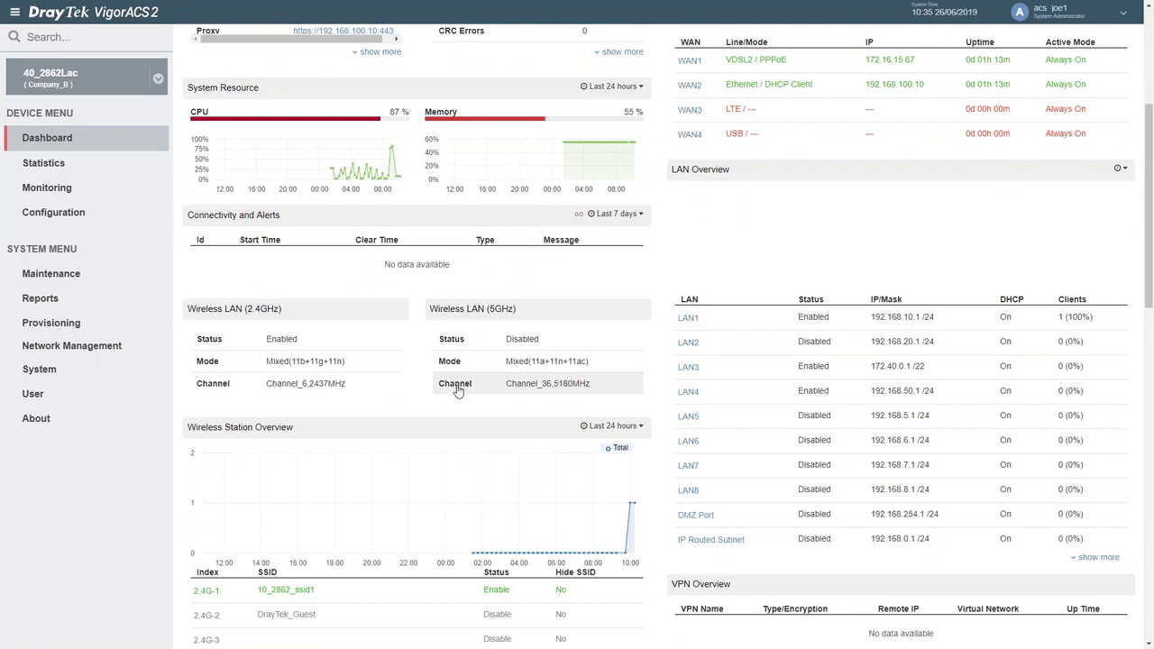
scroll(455, 390, "down", 1)
scroll(460, 393, "down", 1)
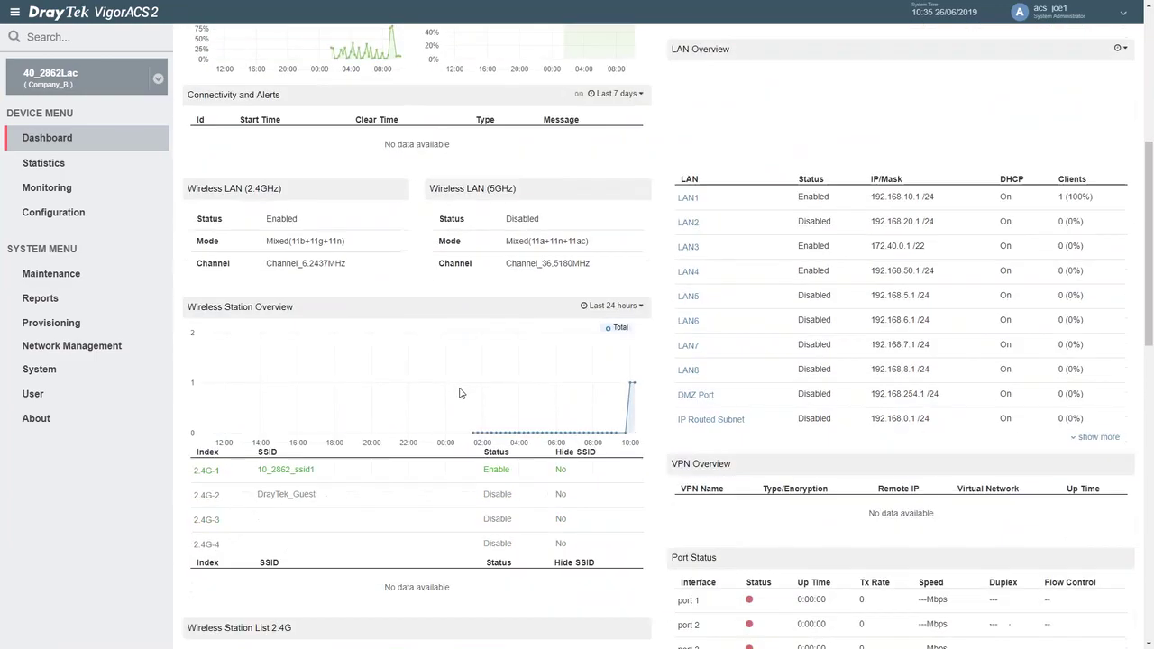
scroll(459, 393, "down", 3)
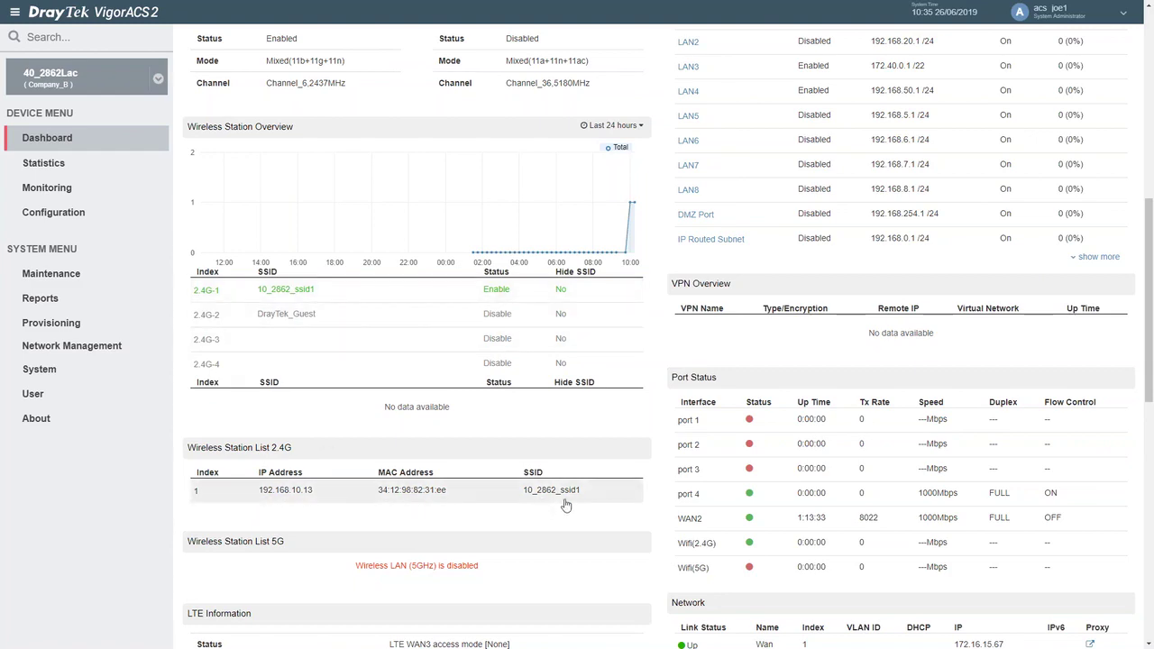
scroll(560, 505, "down", 1)
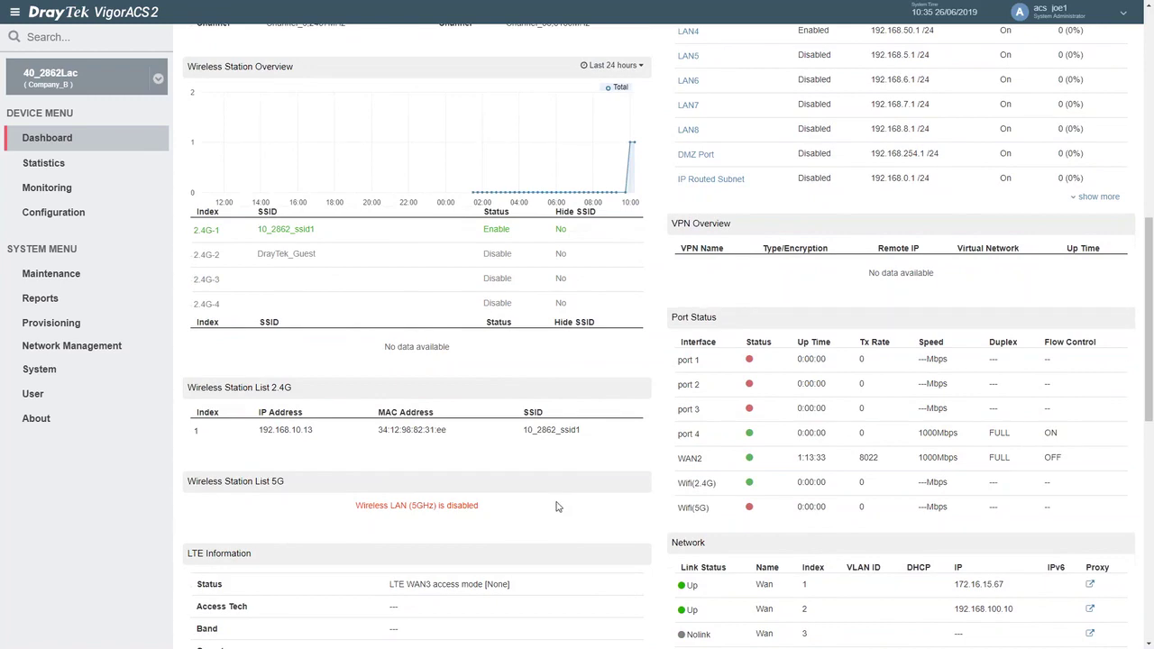
scroll(598, 491, "down", 3)
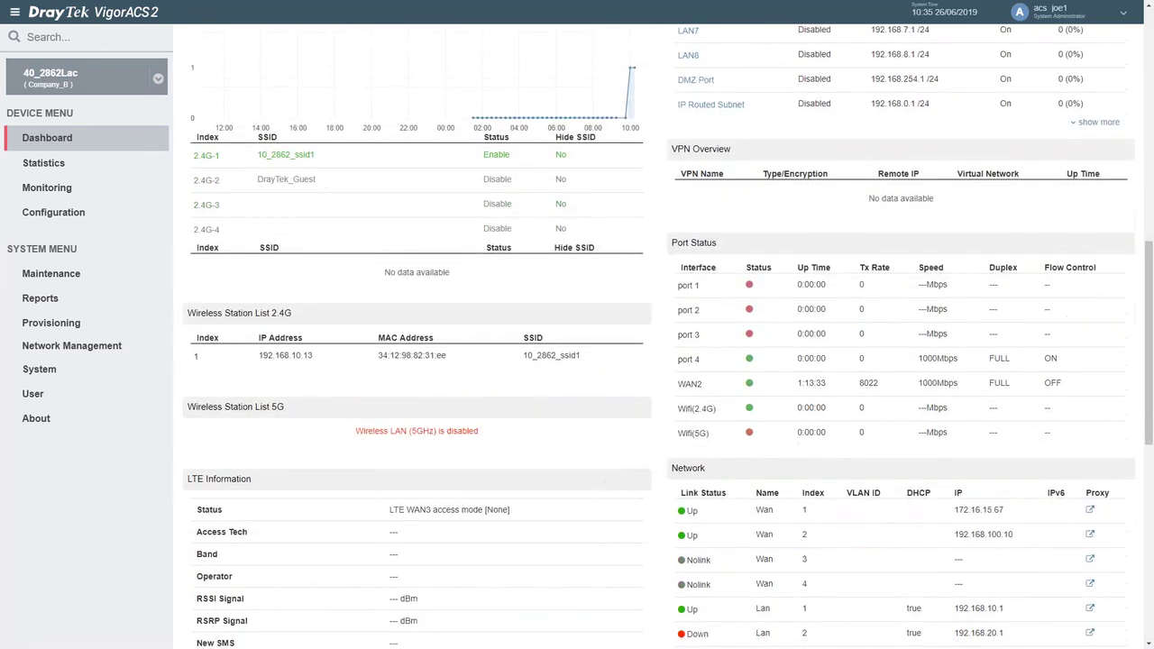
scroll(603, 482, "down", 2)
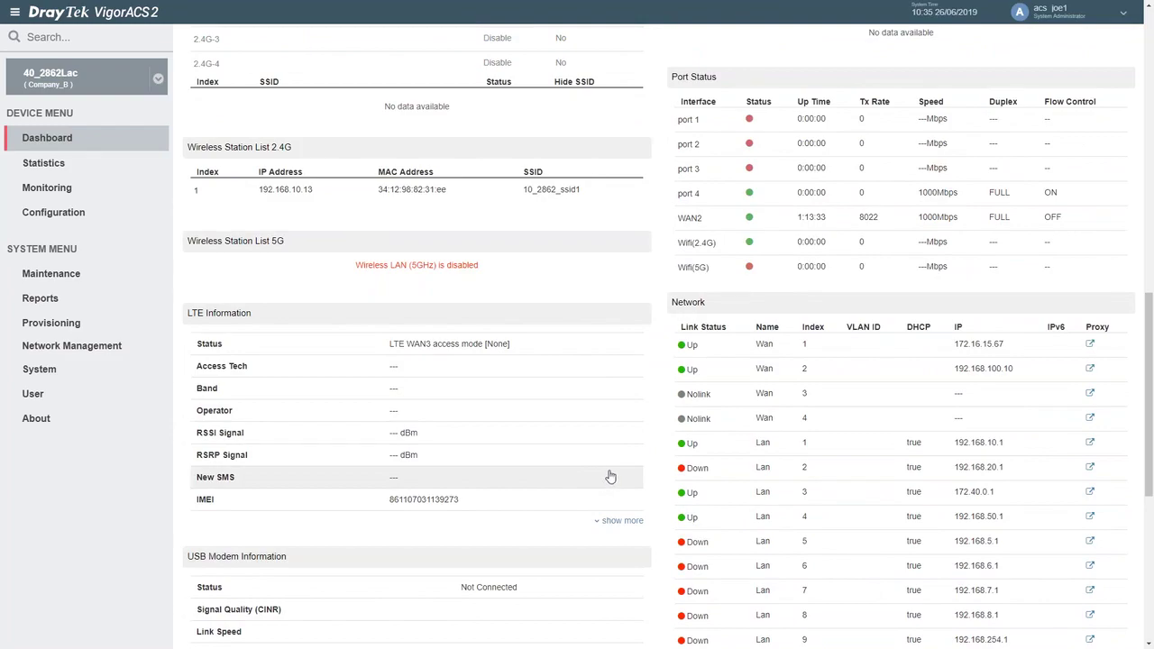
scroll(613, 476, "up", 3)
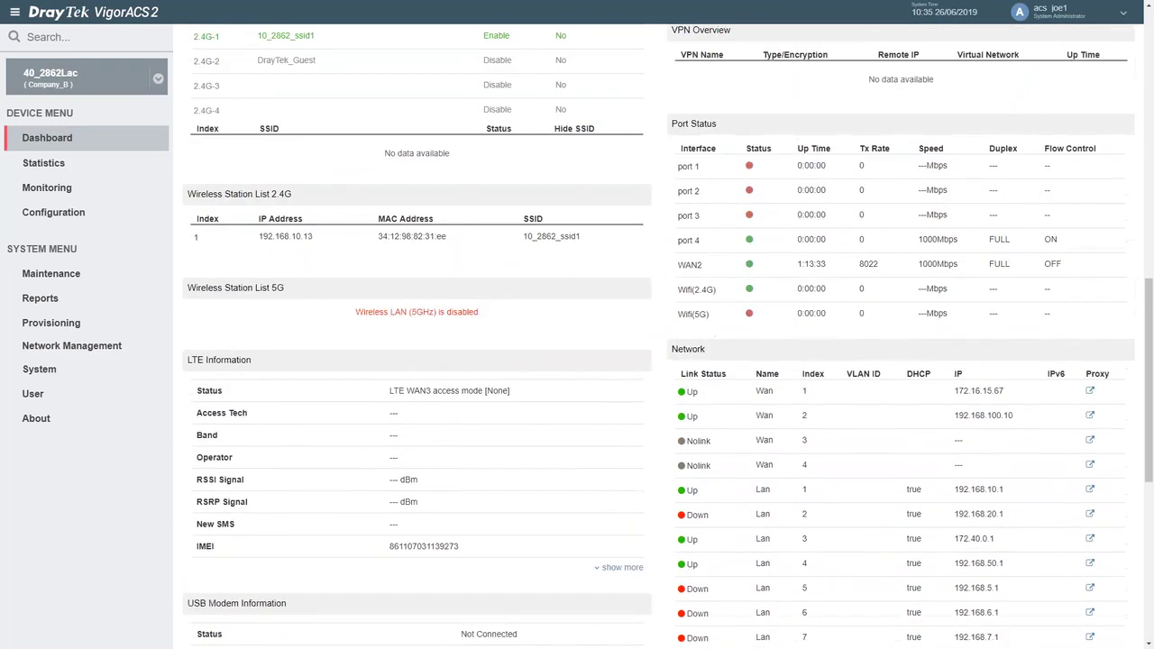
scroll(502, 402, "up", 15)
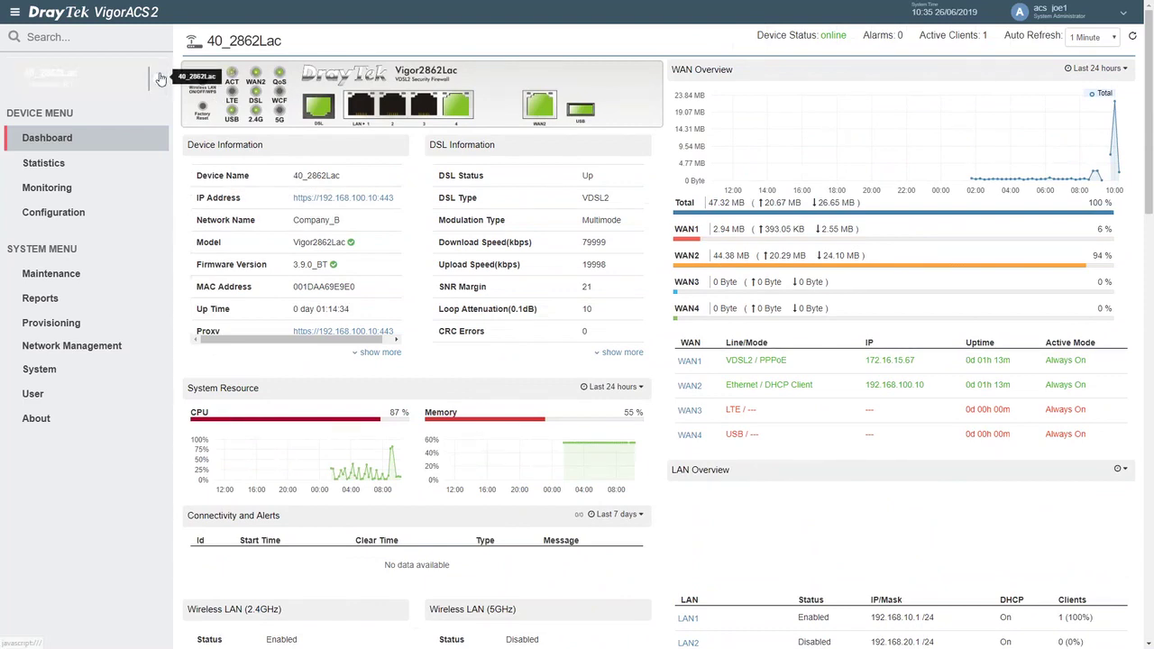
Return to Root Network and view its current monitoring alarms and alarm history
left_click(158, 79)
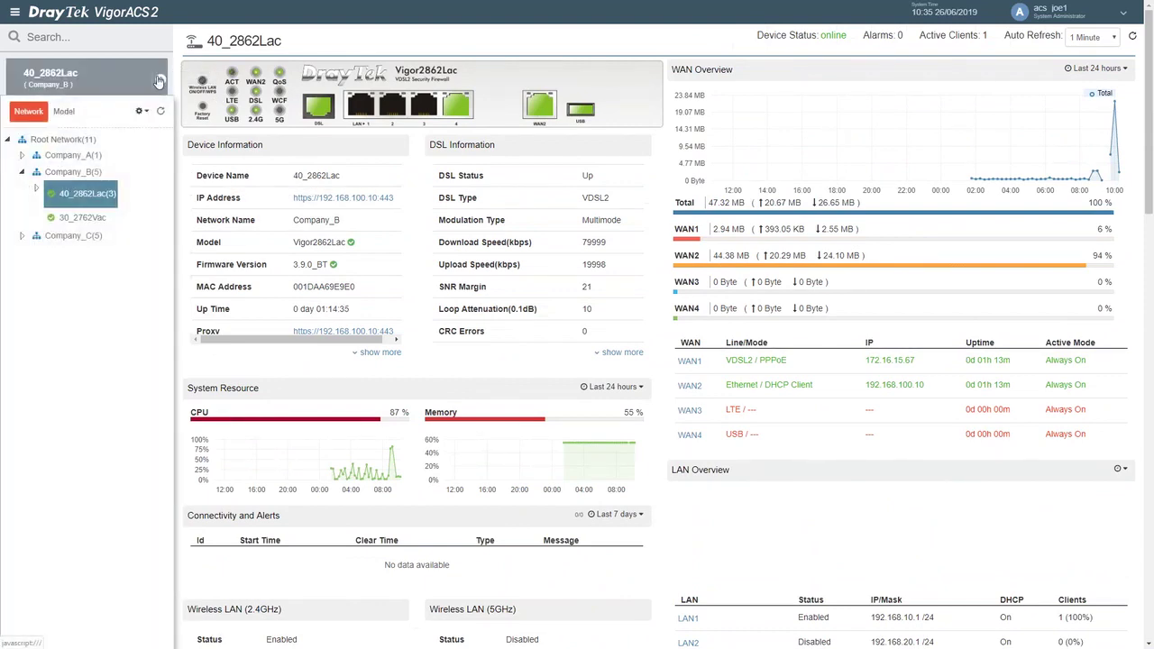
left_click(55, 140)
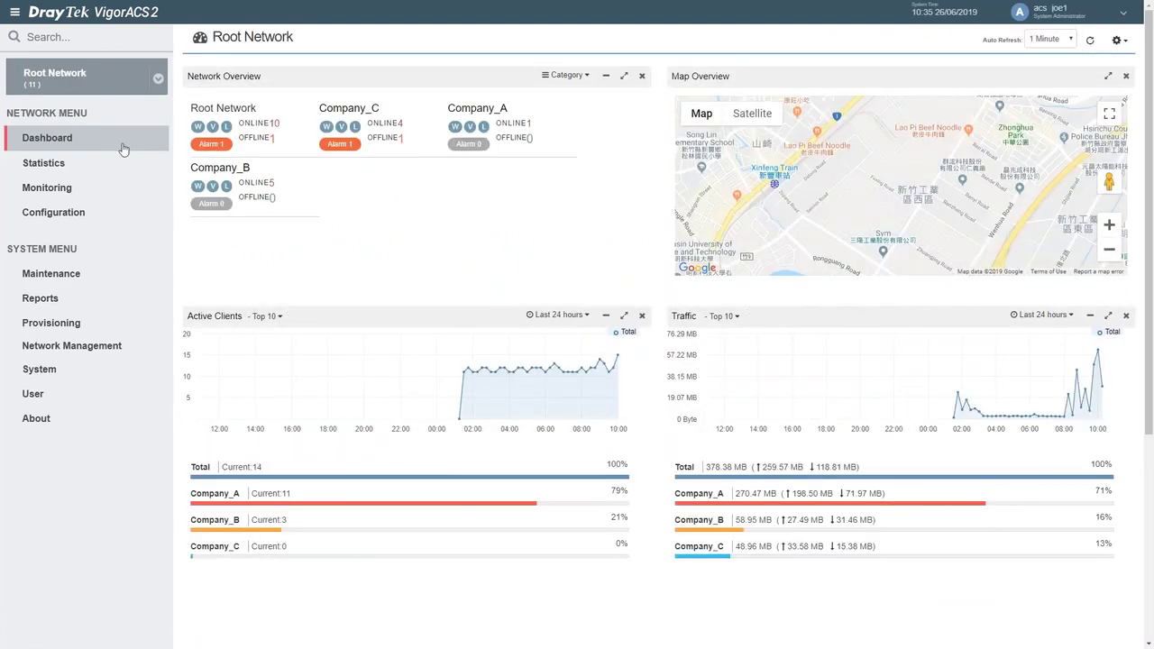
left_click(56, 192)
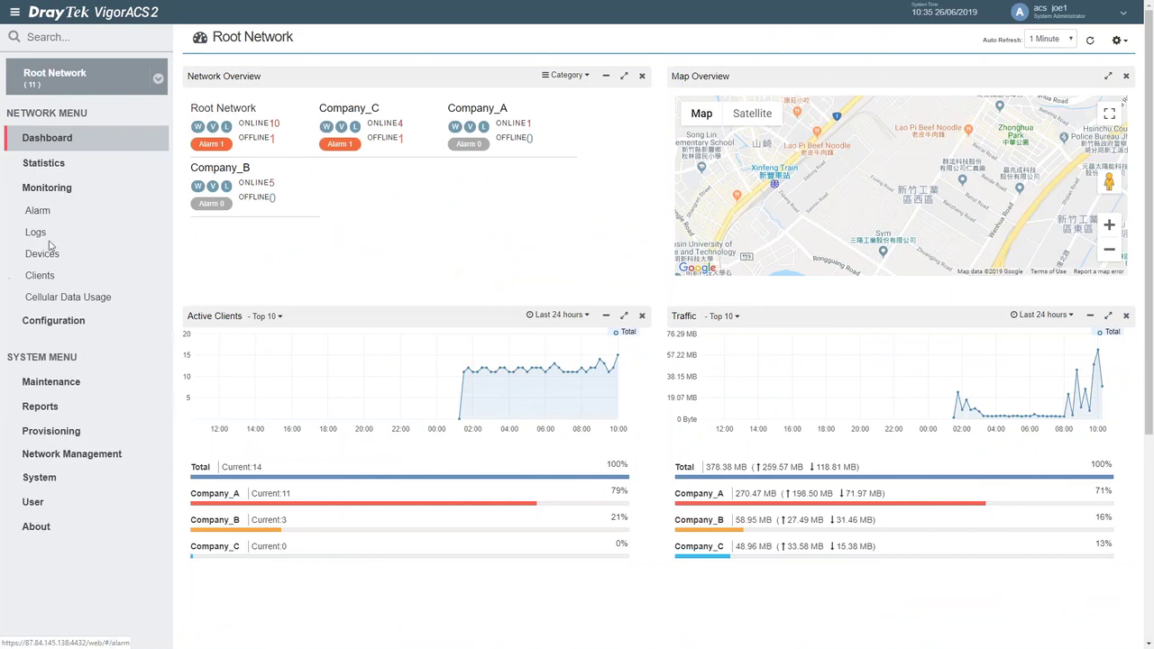
left_click(41, 212)
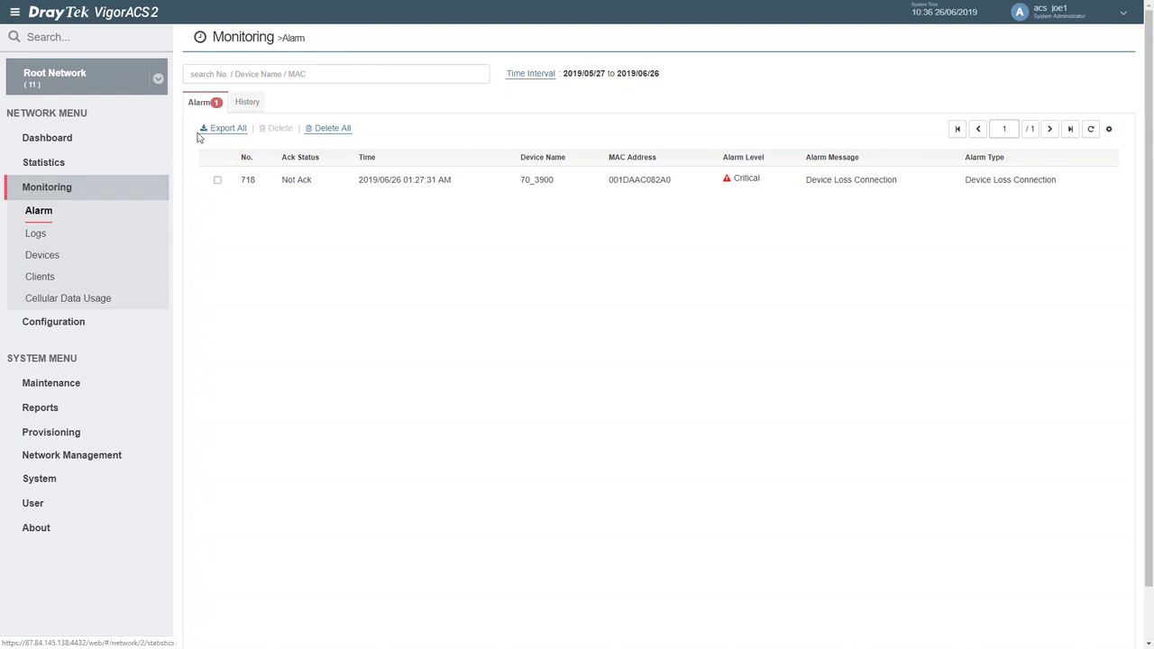
left_click(245, 105)
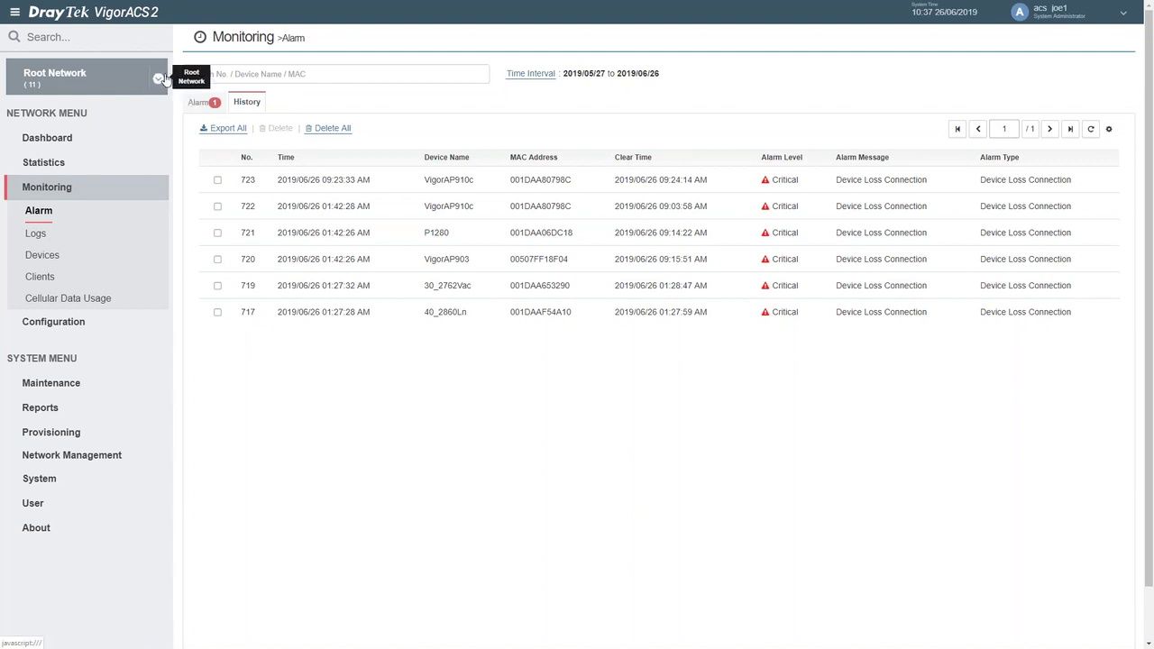
Show the Root Network logs of type Set Parameter and view the details of VigorAP910c entry 10762
left_click(38, 234)
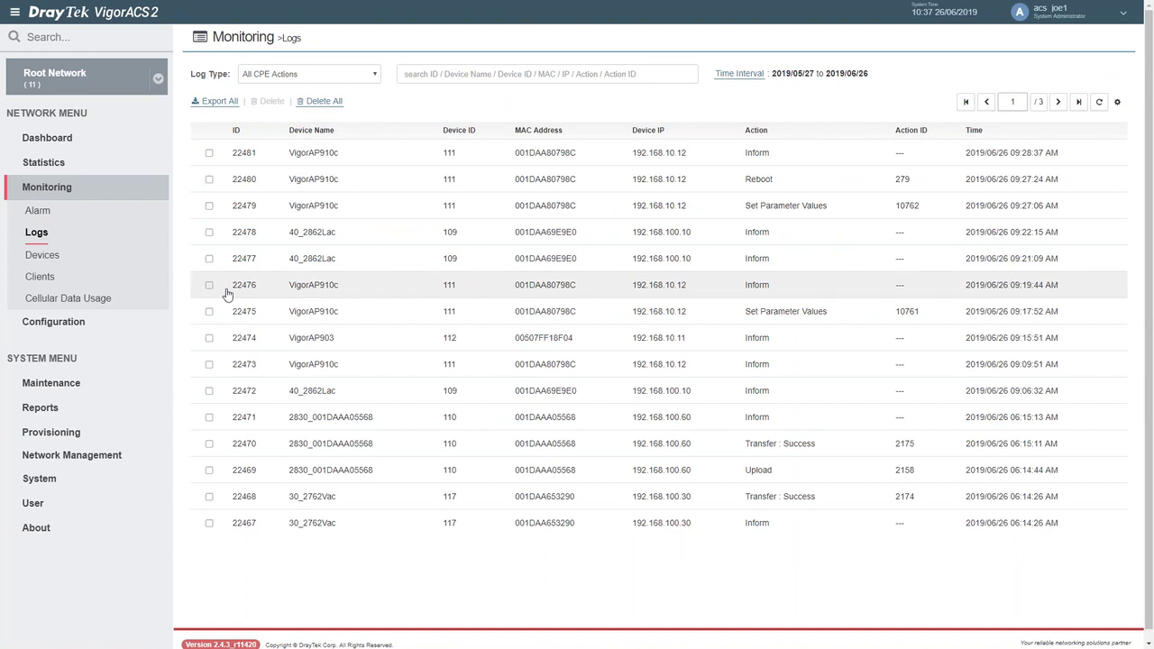
left_click(376, 76)
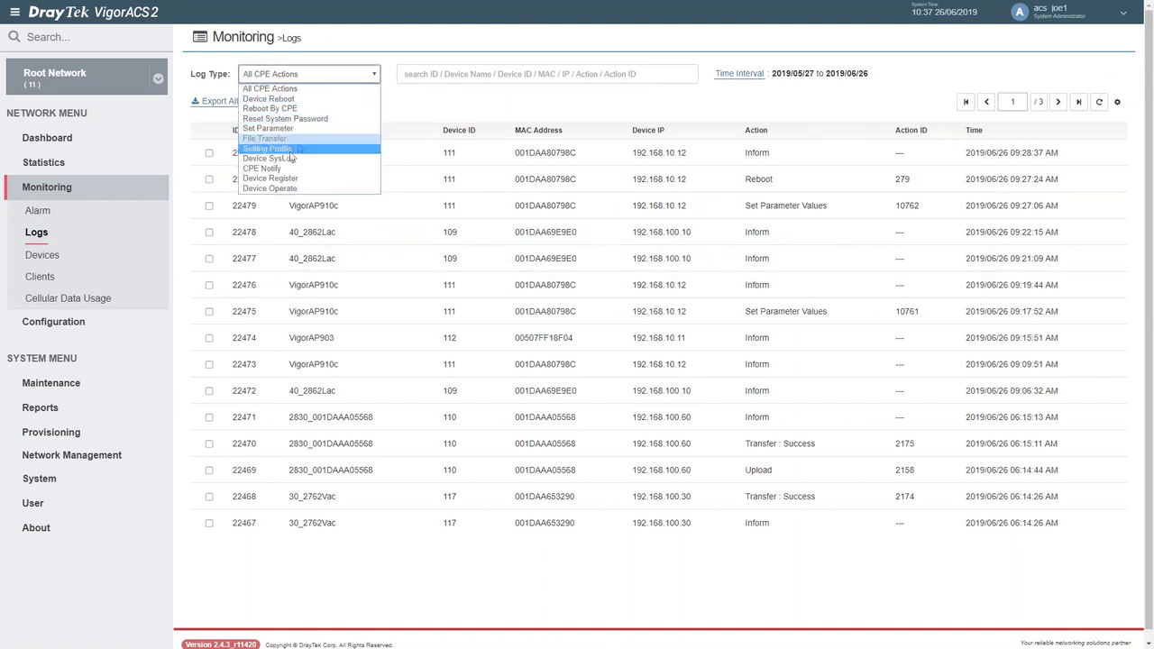
left_click(269, 129)
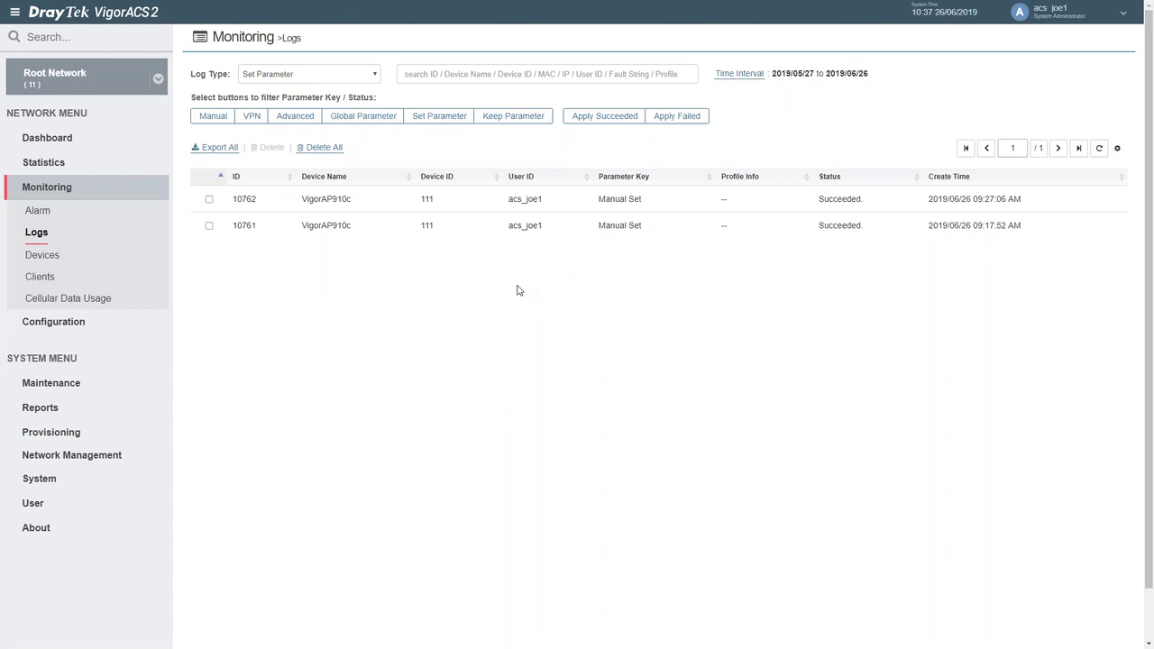
left_click(629, 204)
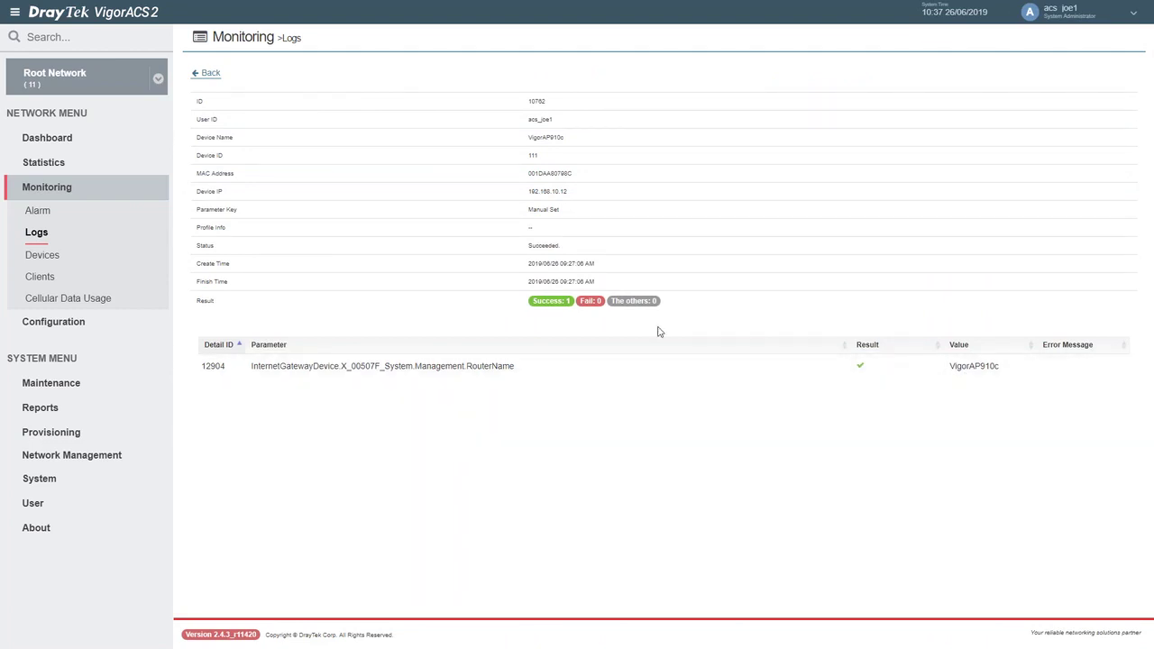
left_click(209, 76)
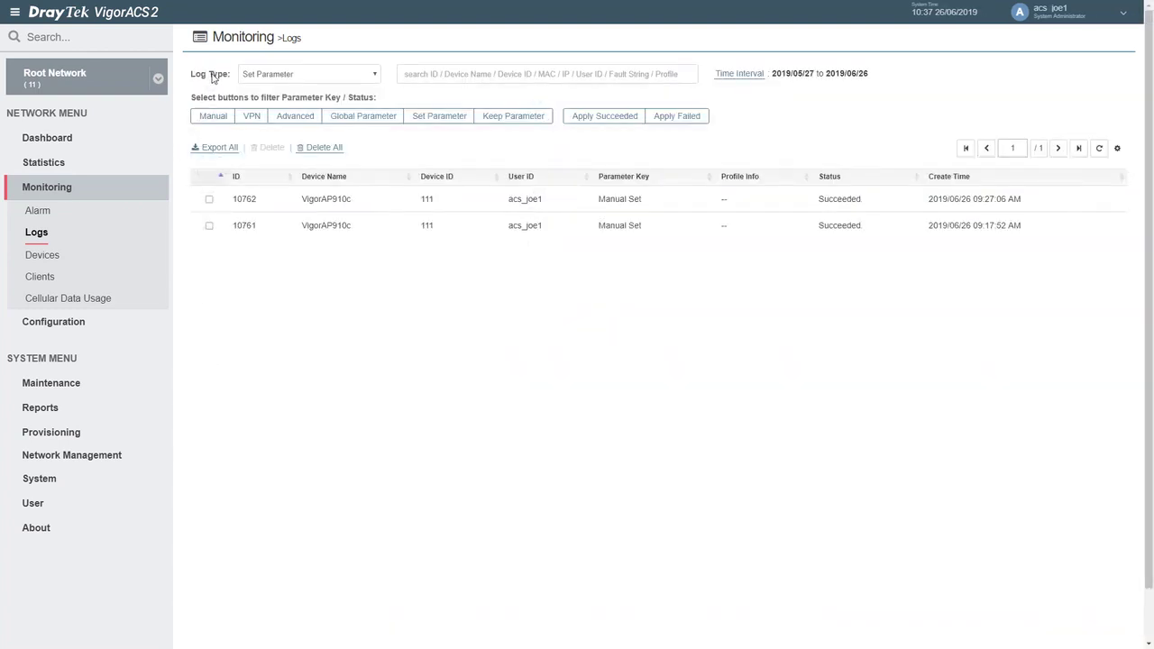
Switch the logs to the 40_2862Lac router in Company_B and show the CPE Notify log type
left_click(158, 79)
left_click(153, 81)
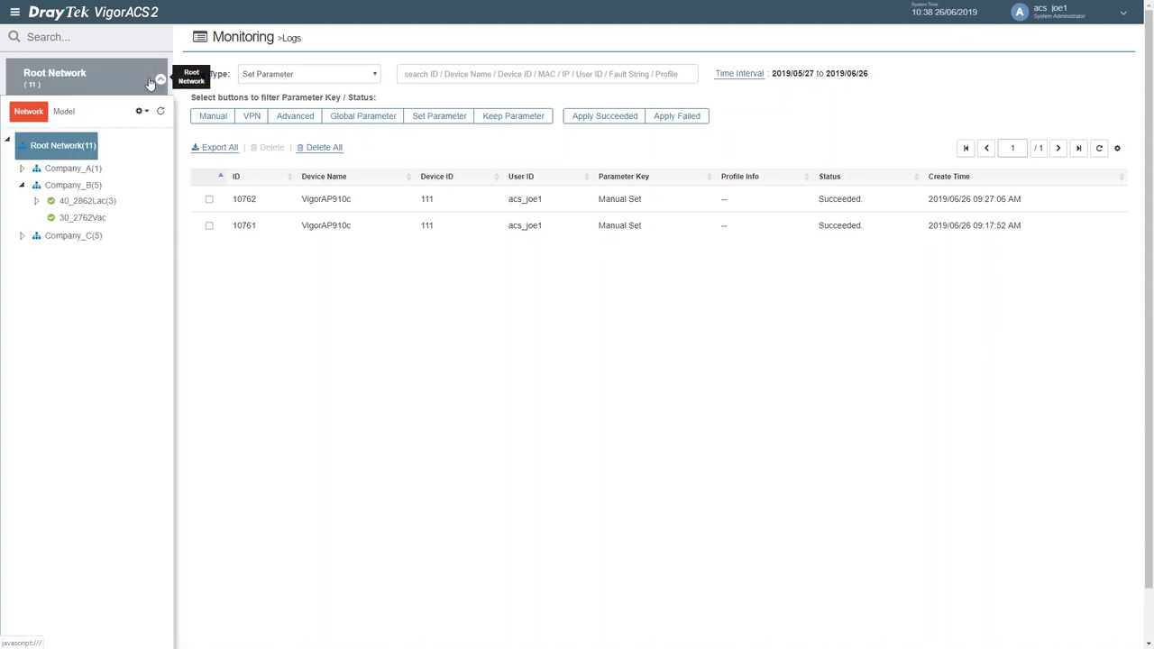
left_click(68, 203)
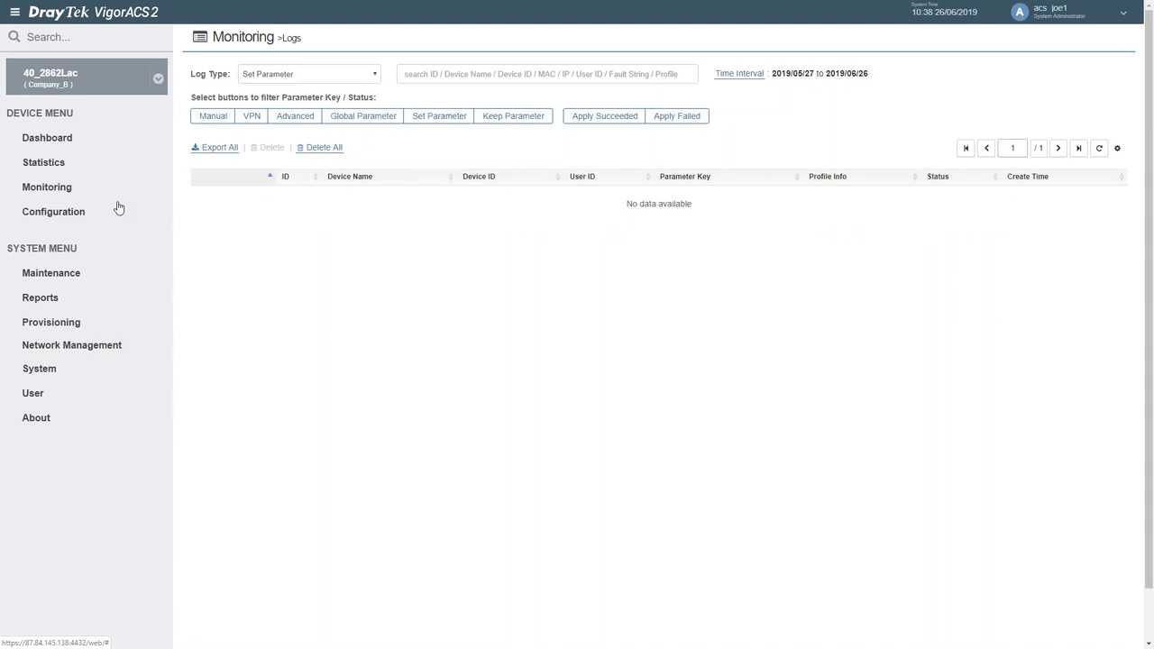
left_click(267, 76)
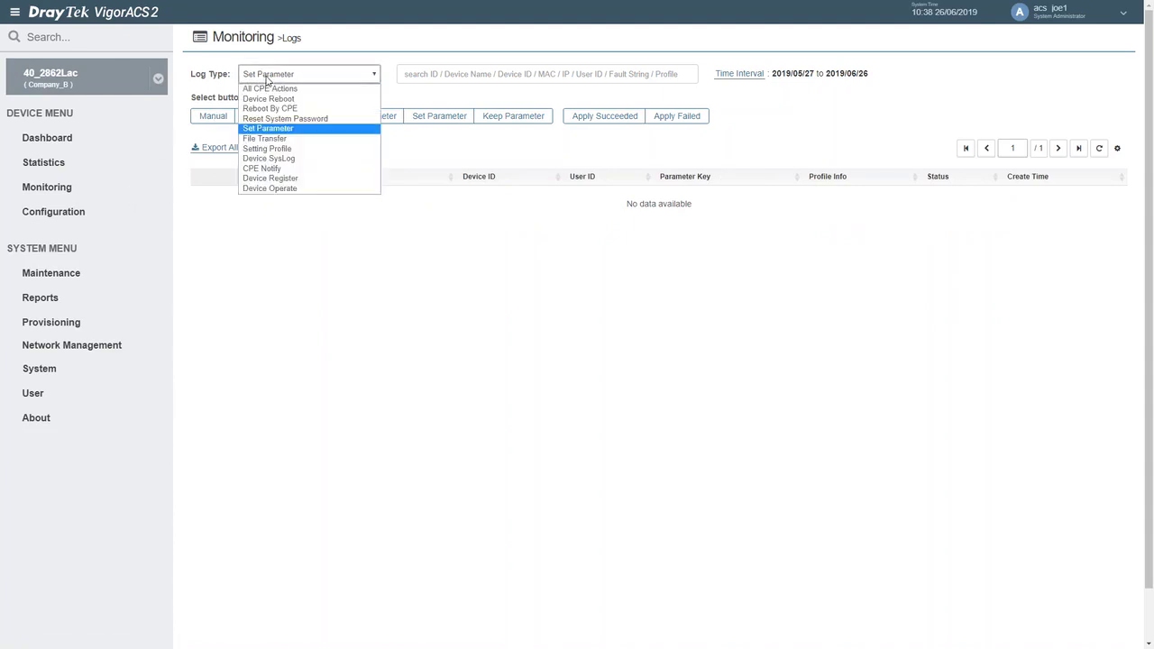
left_click(264, 168)
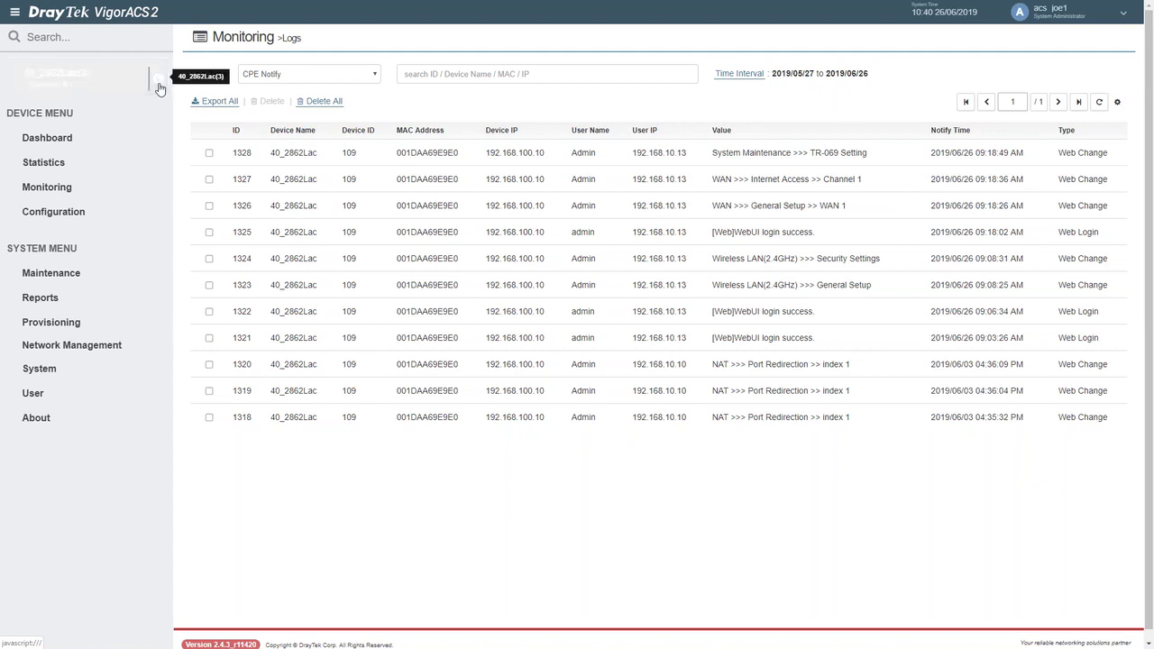
Return to the dashboard of the 40_2862Lac router and view its place in the Company_B device tree
left_click(160, 83)
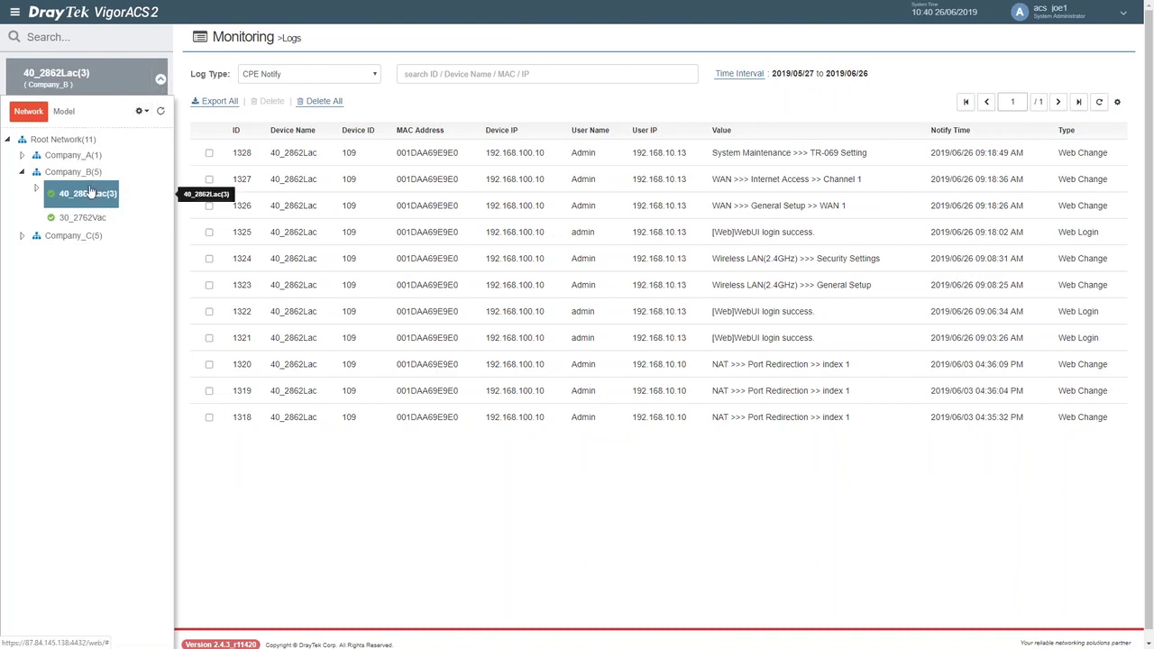
left_click(160, 83)
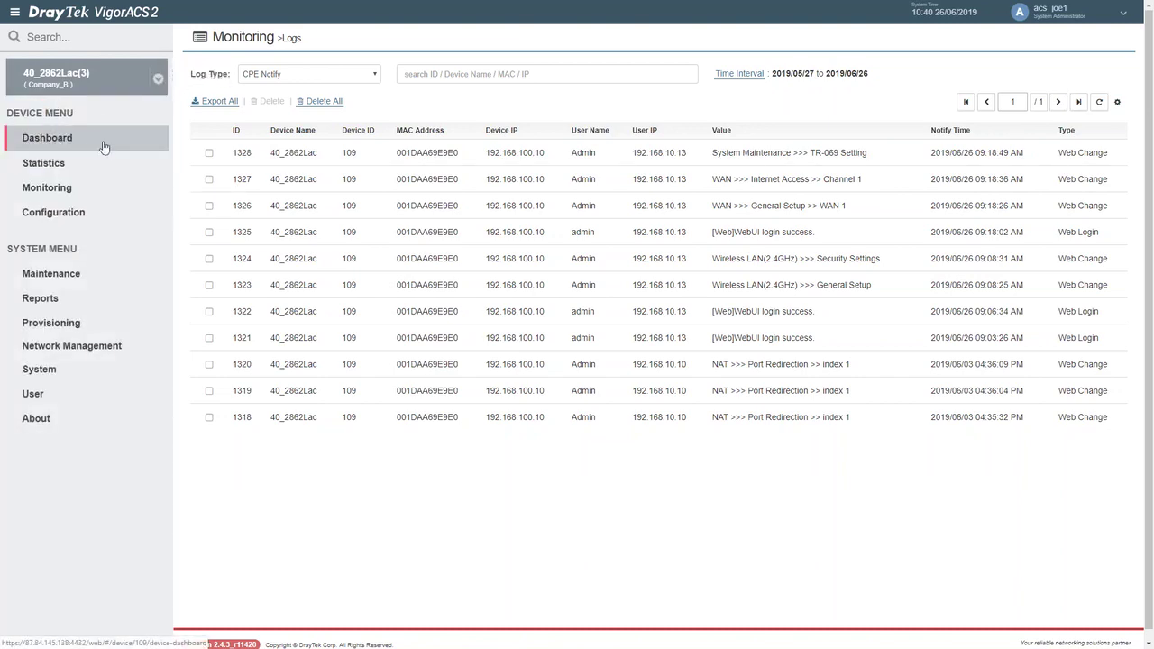
left_click(99, 85)
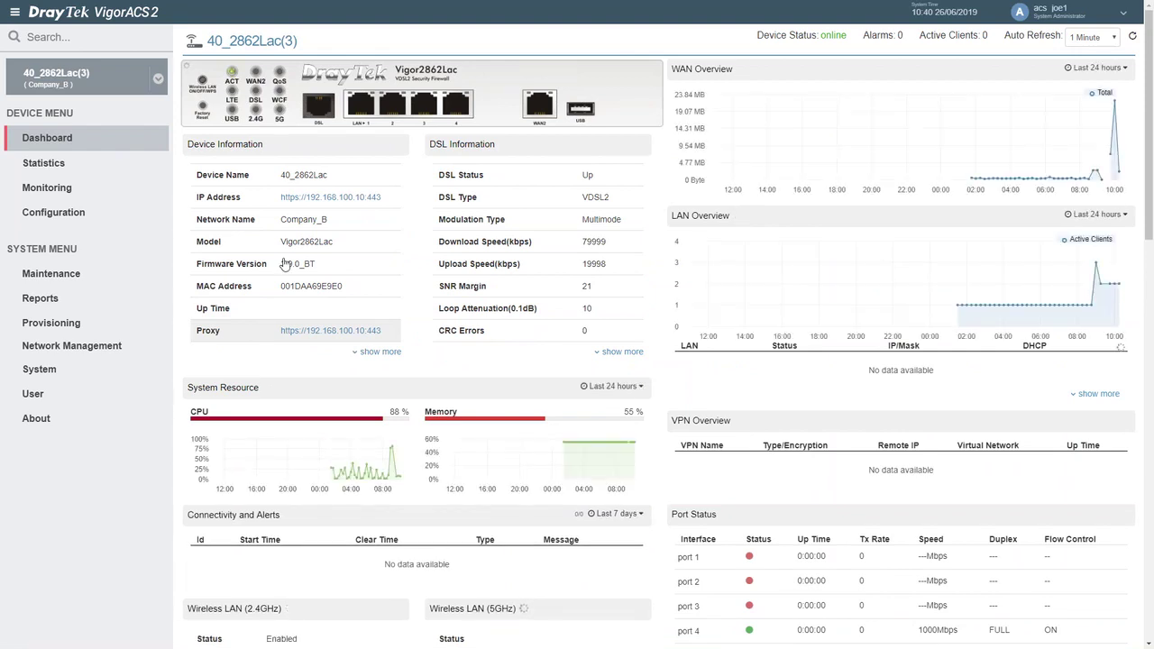
left_click(160, 82)
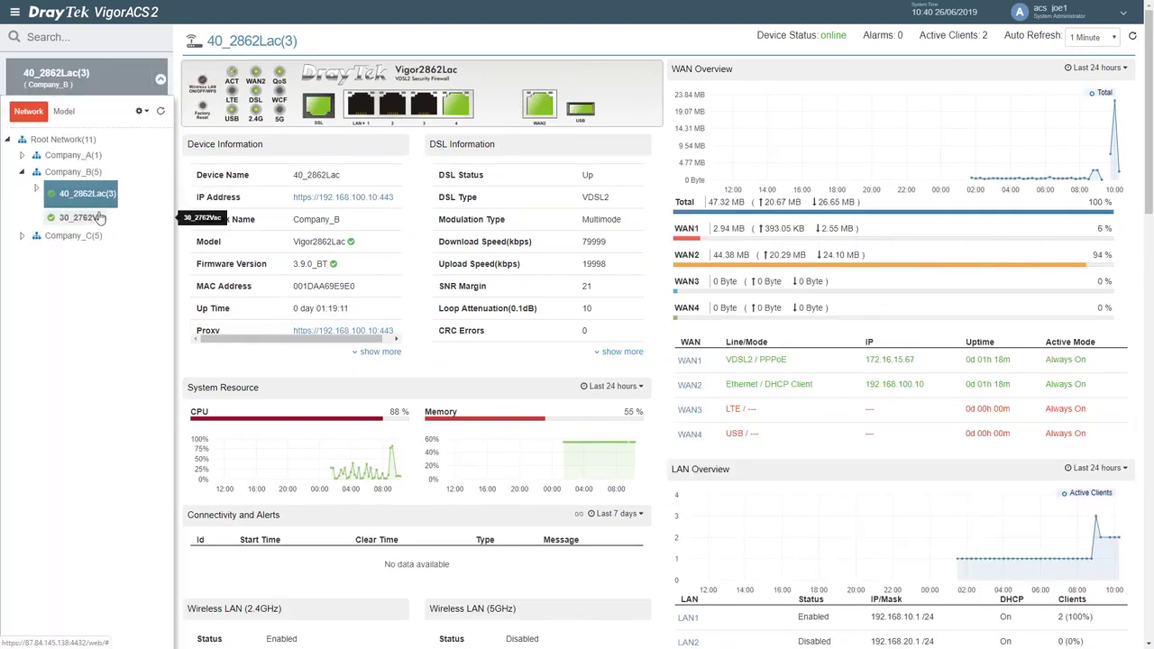
left_click(160, 83)
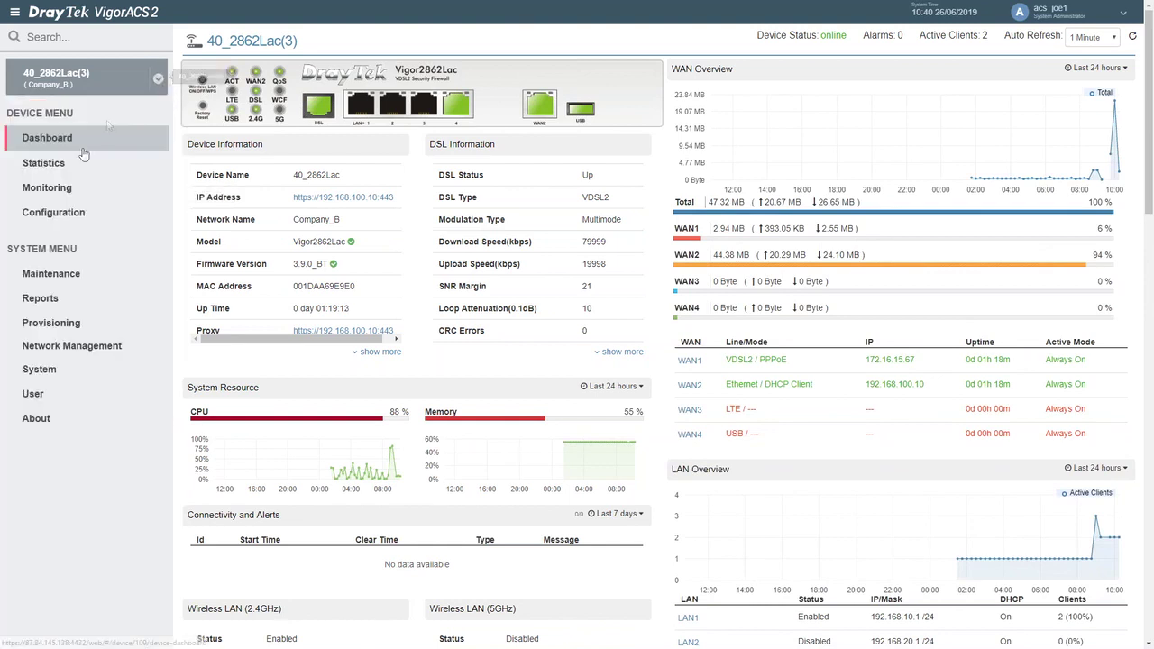
View the configuration categories of the 40_2862Lac router and show the general setup of its LAN2 network
left_click(43, 216)
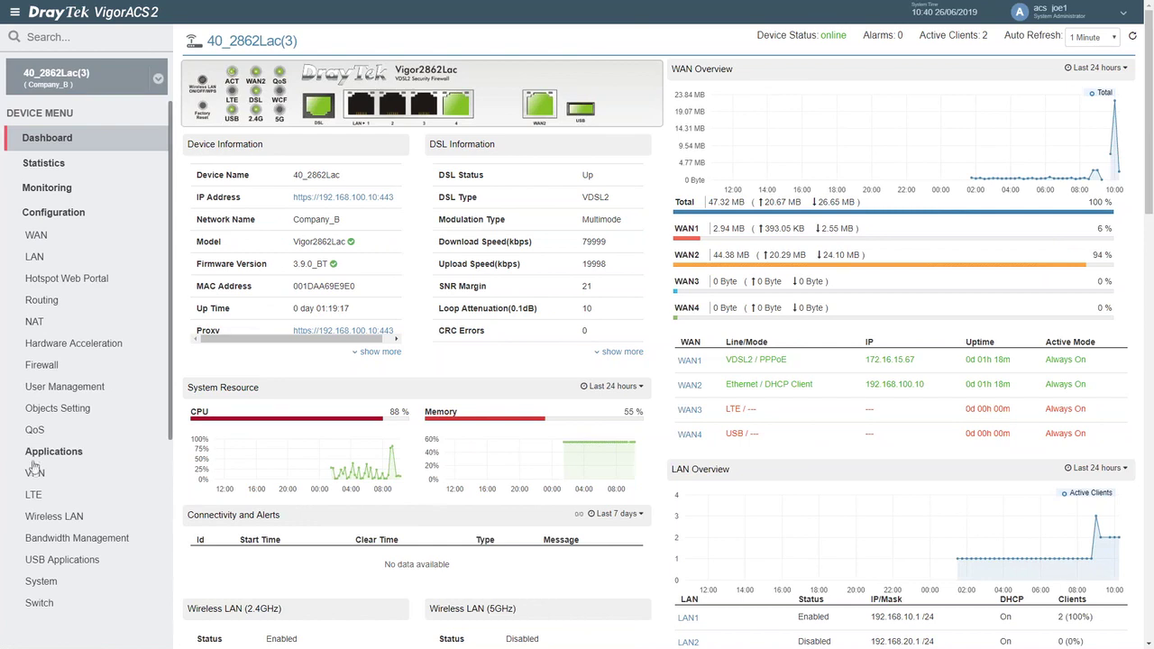
left_click(33, 258)
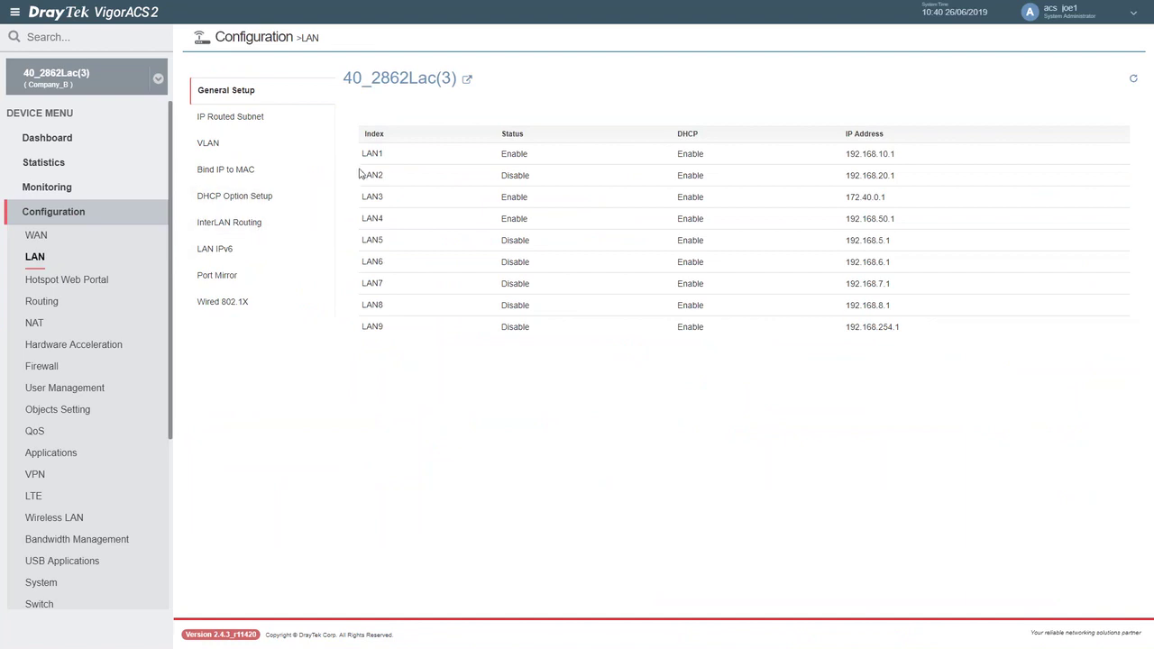
left_click(474, 184)
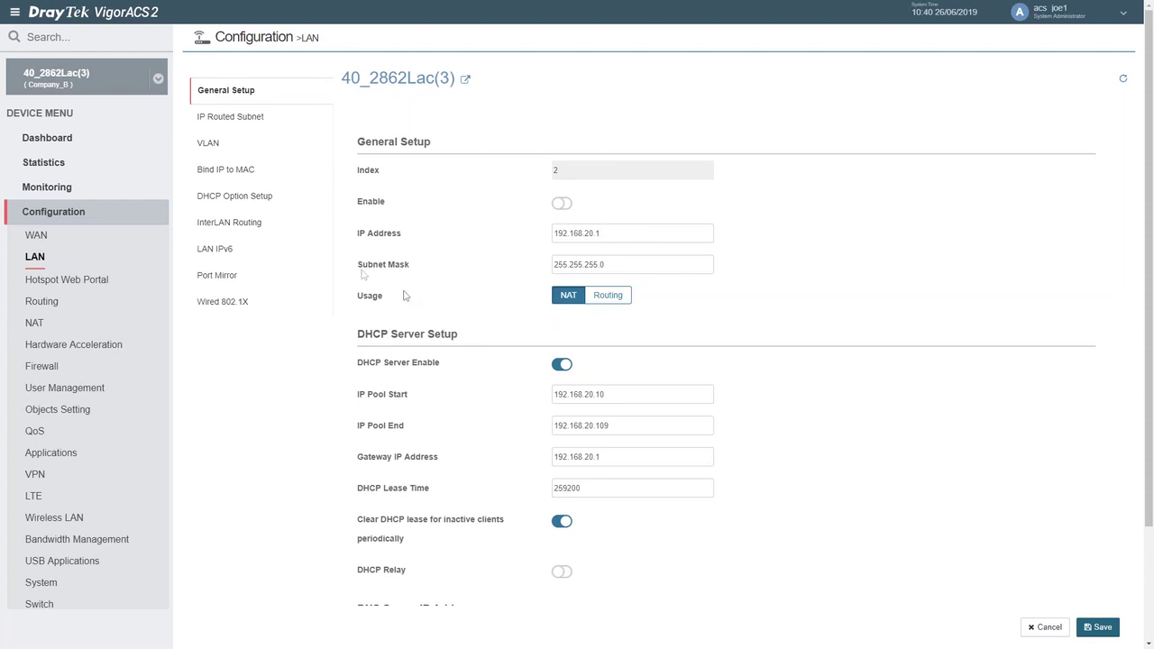
Reveal the devices nested under the 40_2862Lac router and show the P1280 switch's dashboard
left_click(132, 82)
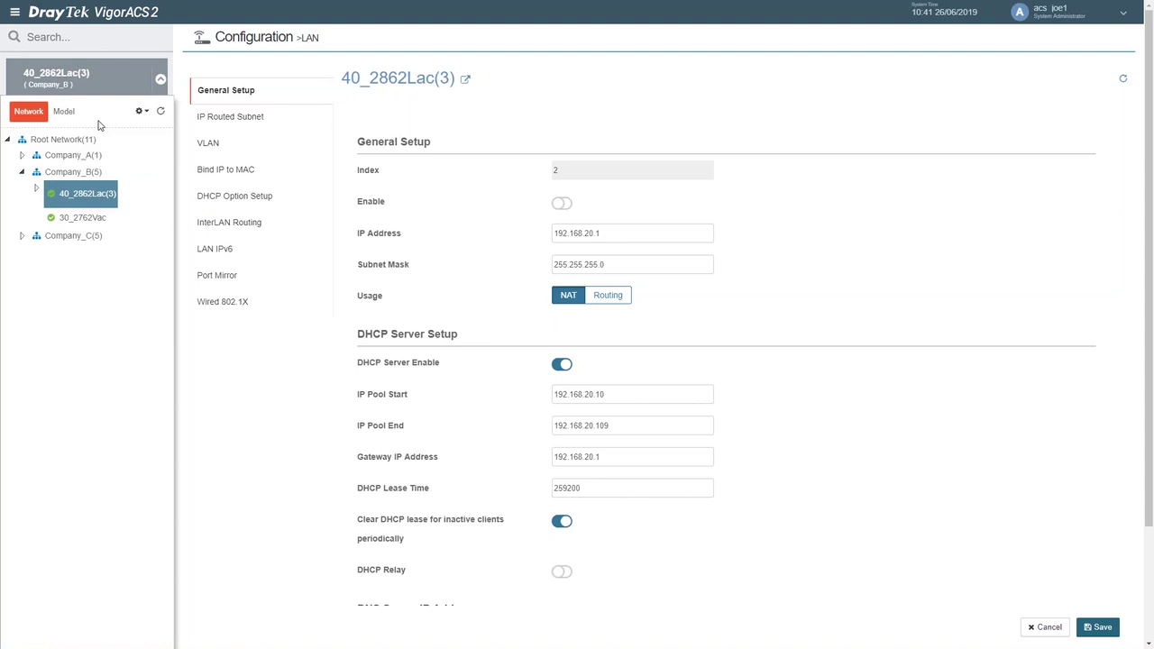
left_click(36, 189)
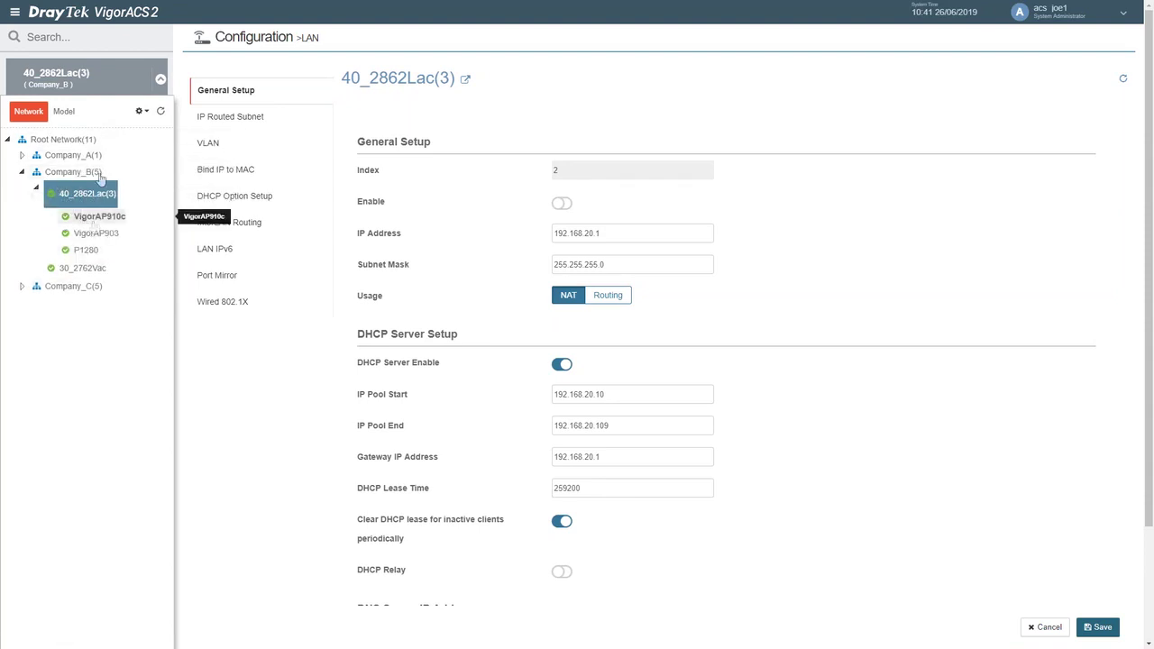
left_click(160, 80)
left_click(79, 141)
left_click(157, 84)
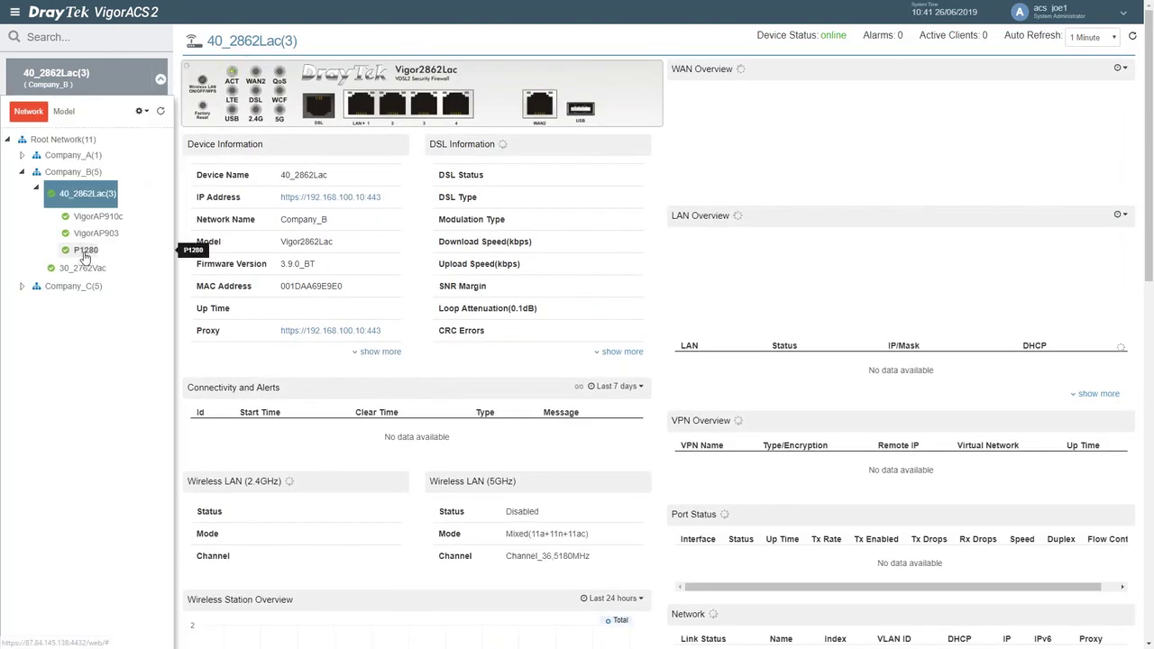
left_click(94, 252)
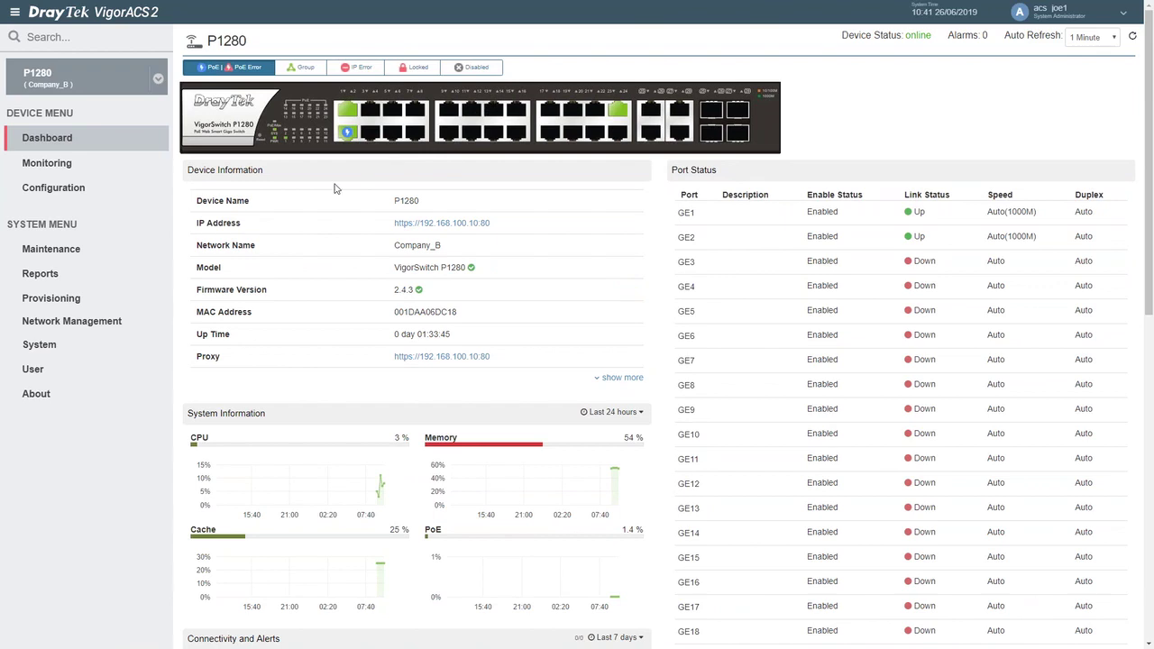
Switch to the VigorAP903 access point's dashboard and list its configuration categories
left_click(159, 82)
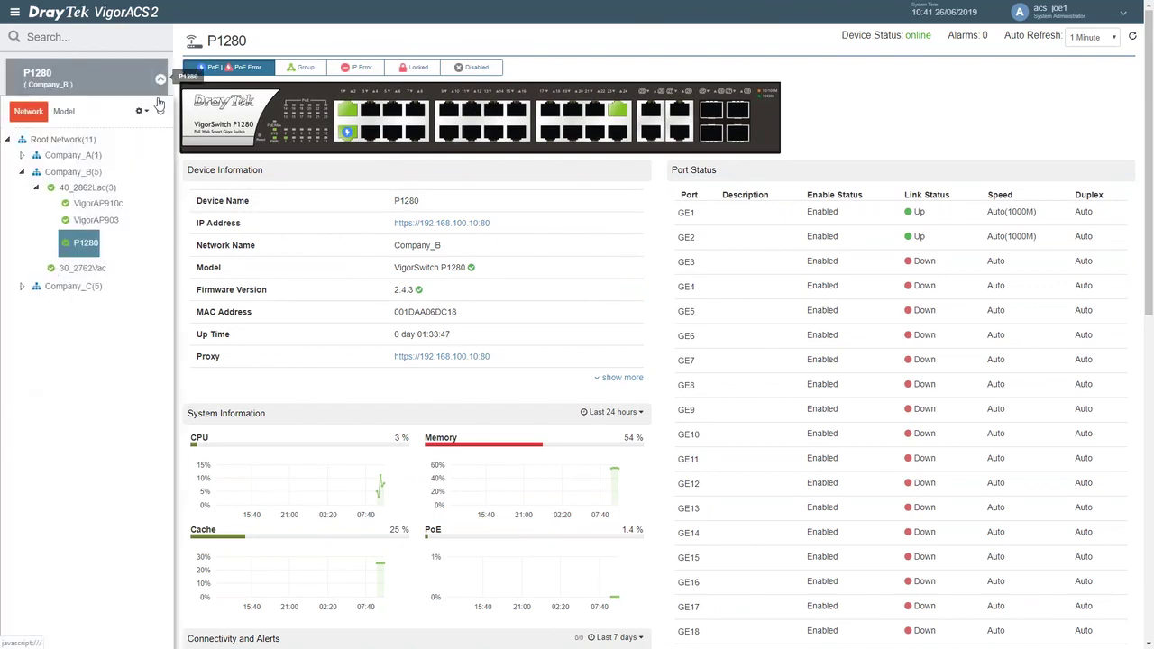
left_click(99, 221)
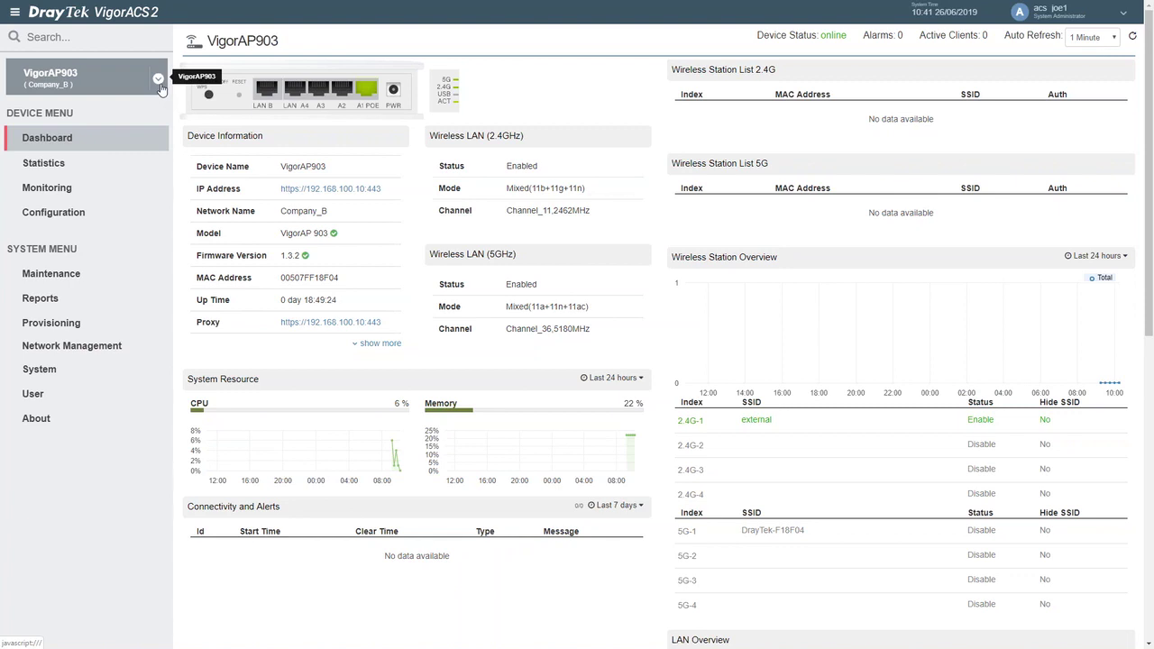
left_click(72, 215)
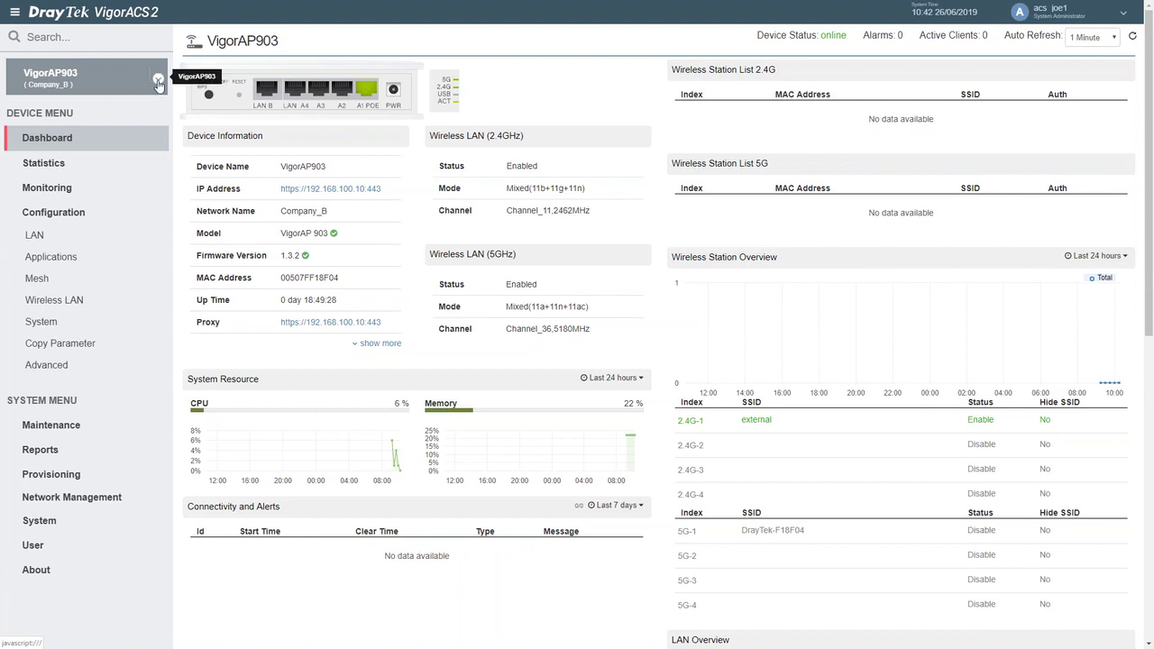
View the provisioning profiles in Global Parameters and the profile assignments in Network & Devices
left_click(51, 476)
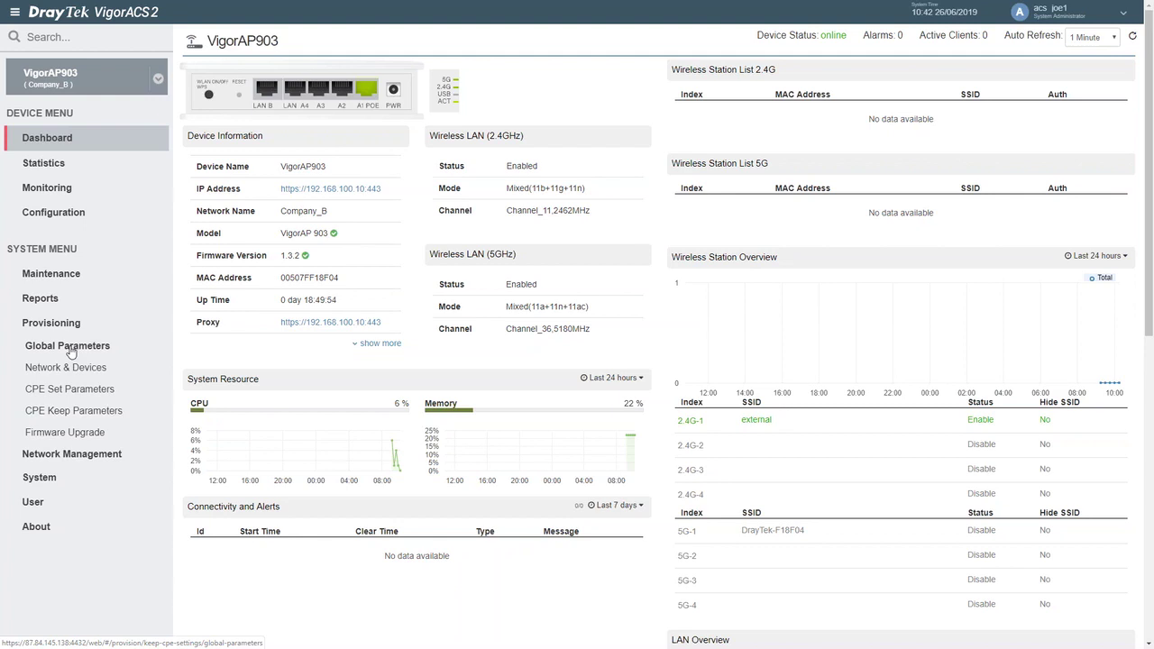
left_click(71, 349)
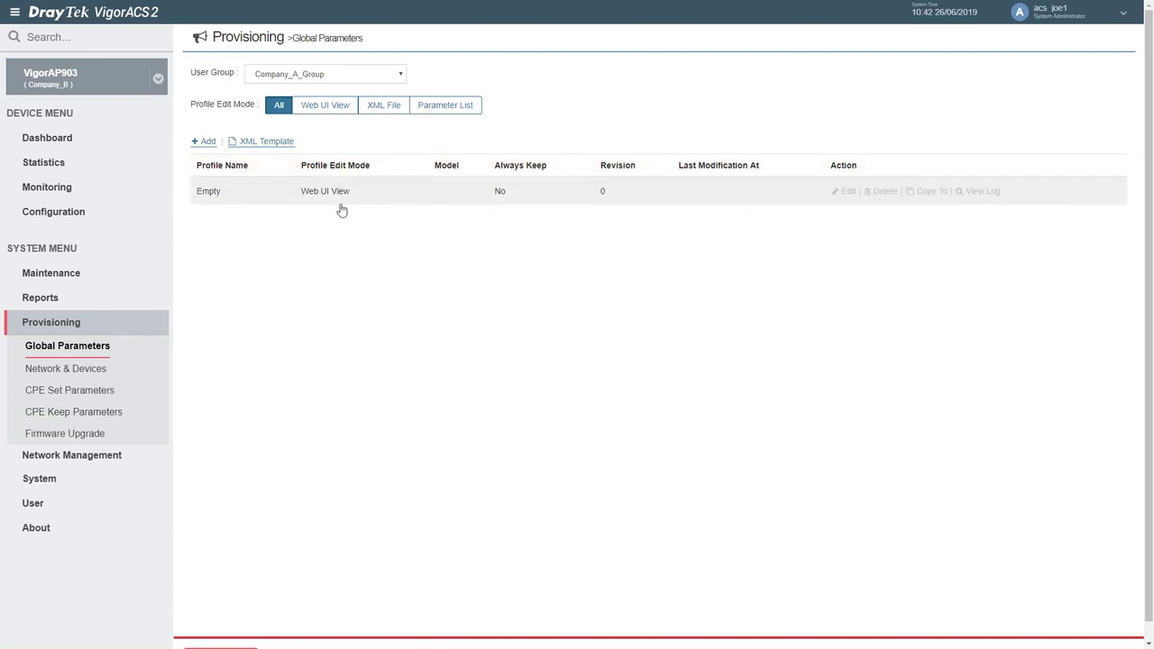
left_click(77, 377)
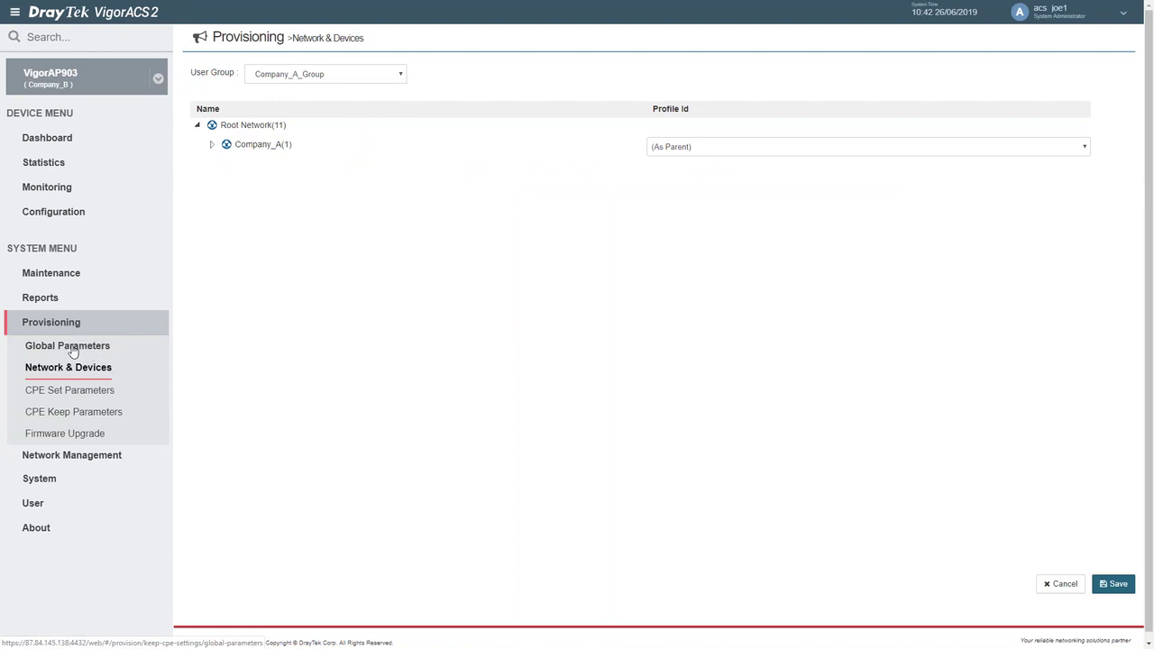
Review the Scheduled upgrade time options of a new firmware upgrade job and return to the VigorAP903 dashboard
left_click(58, 276)
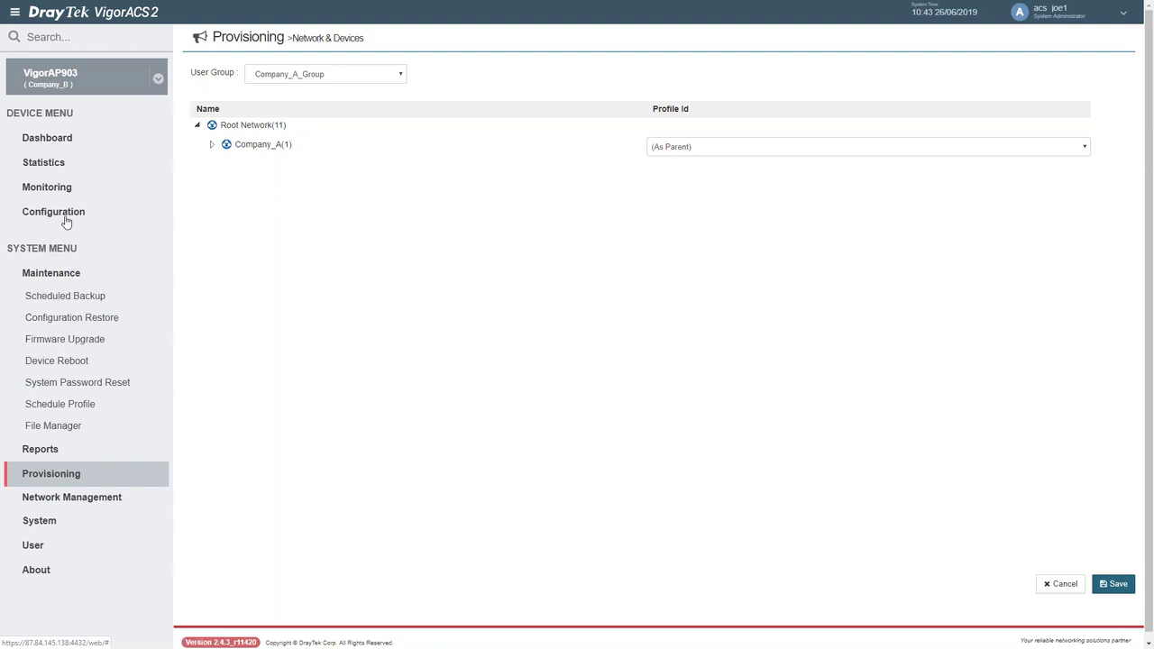
left_click(70, 348)
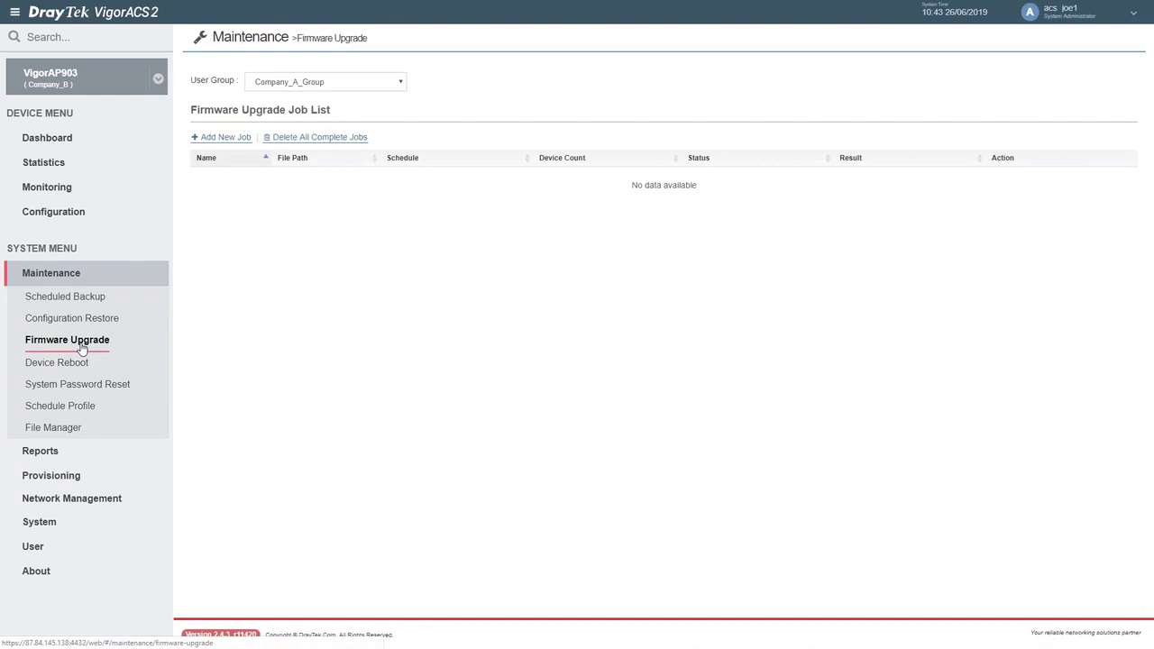
left_click(229, 139)
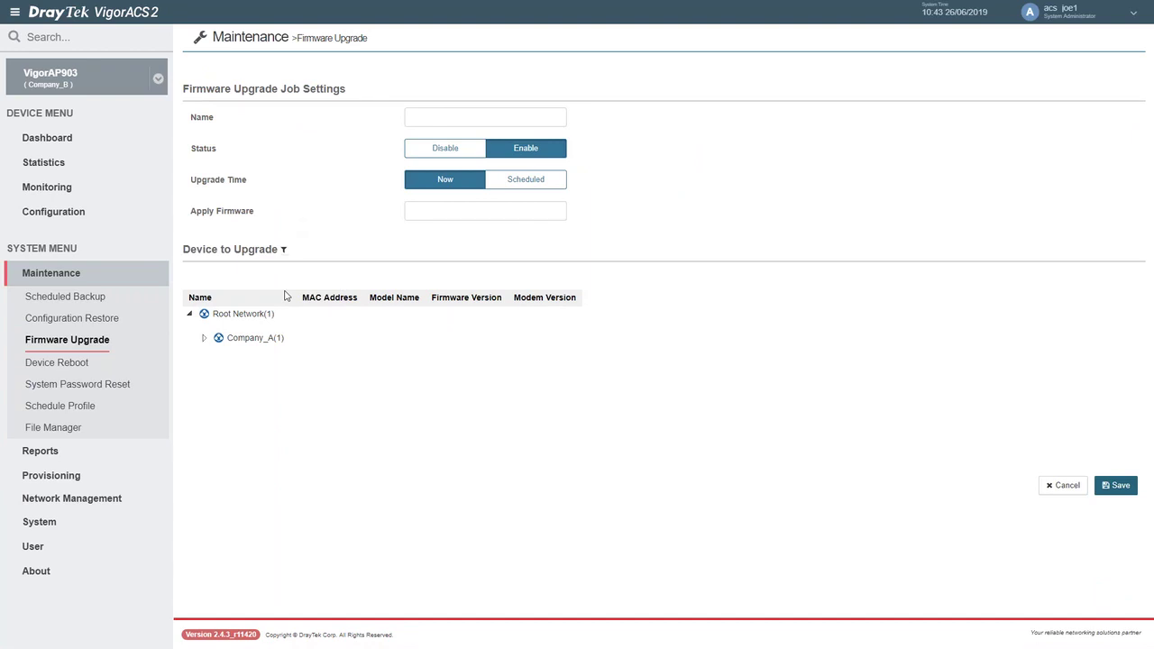
left_click(534, 181)
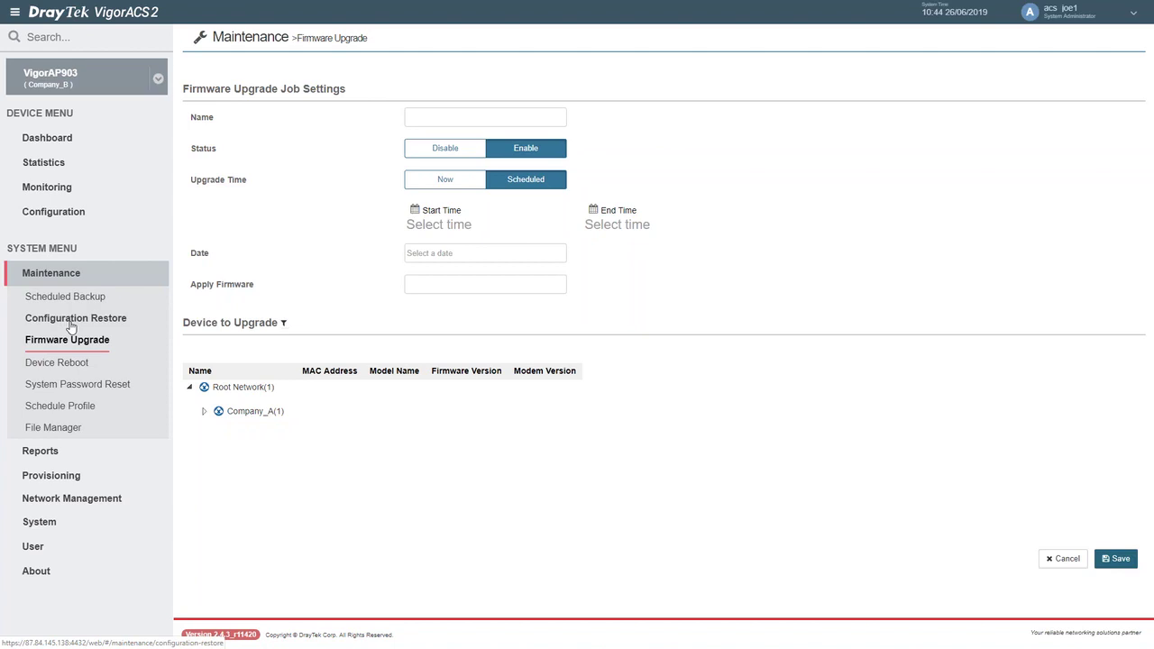
left_click(87, 143)
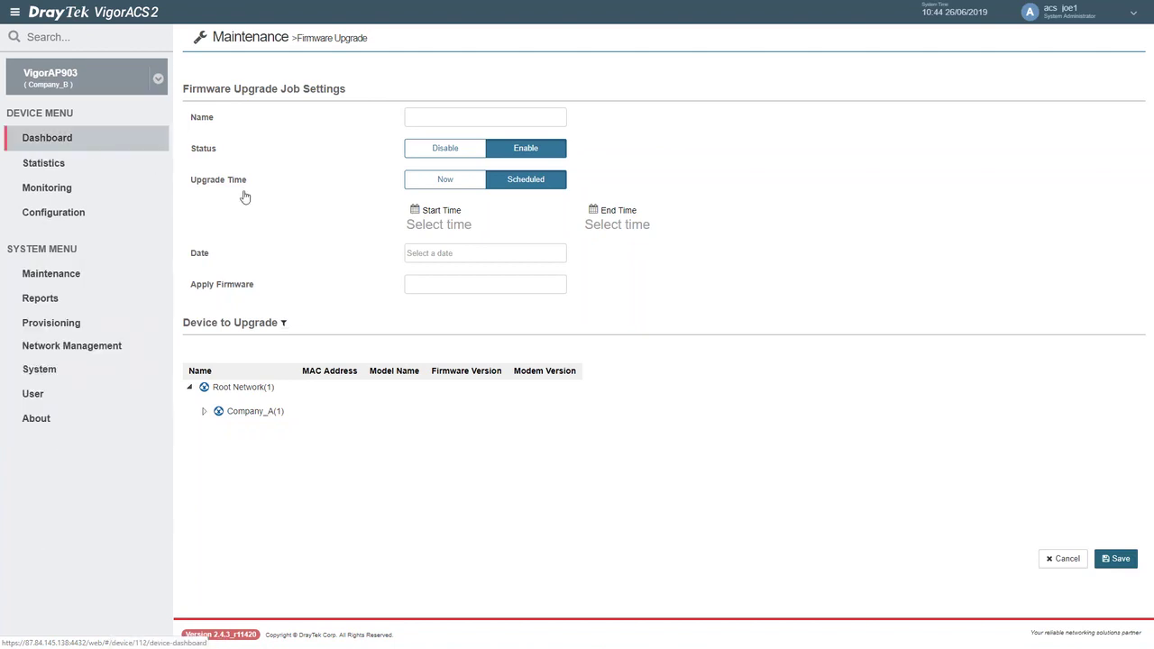